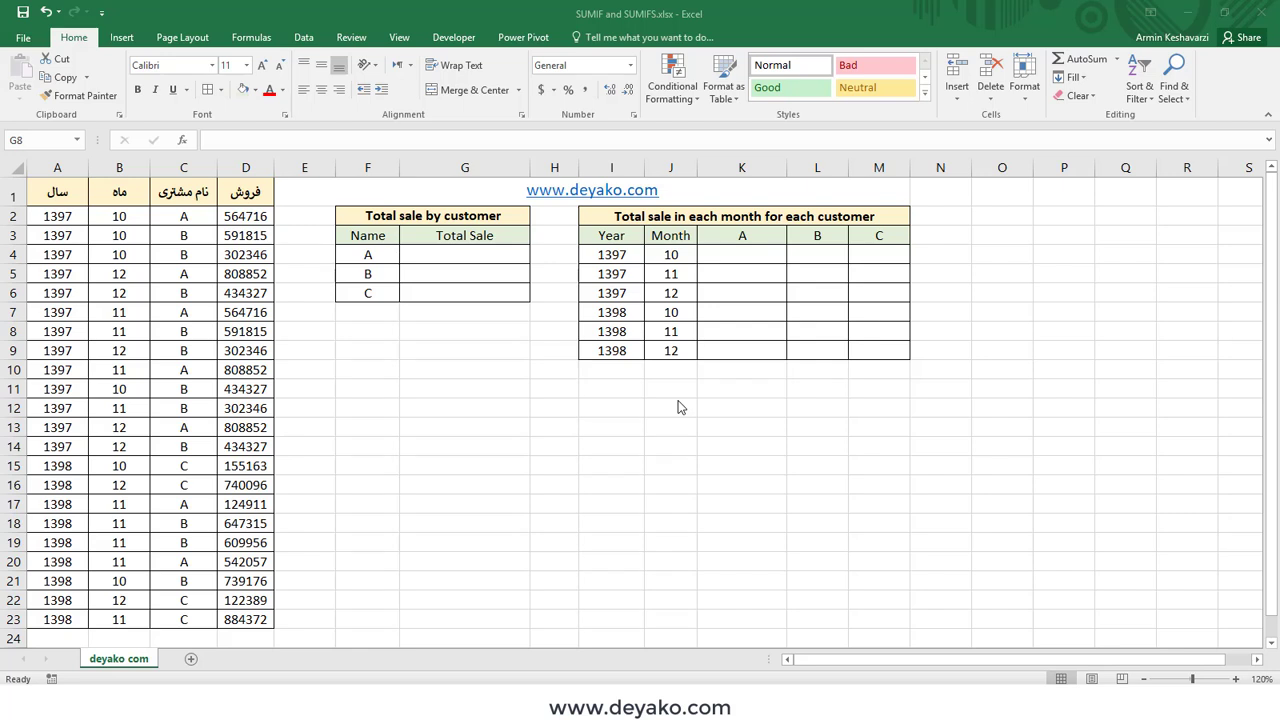
Select G4 and look over the customer and sales data in columns C and D.
{"action": "left_click", "coordinate": [468, 256]}
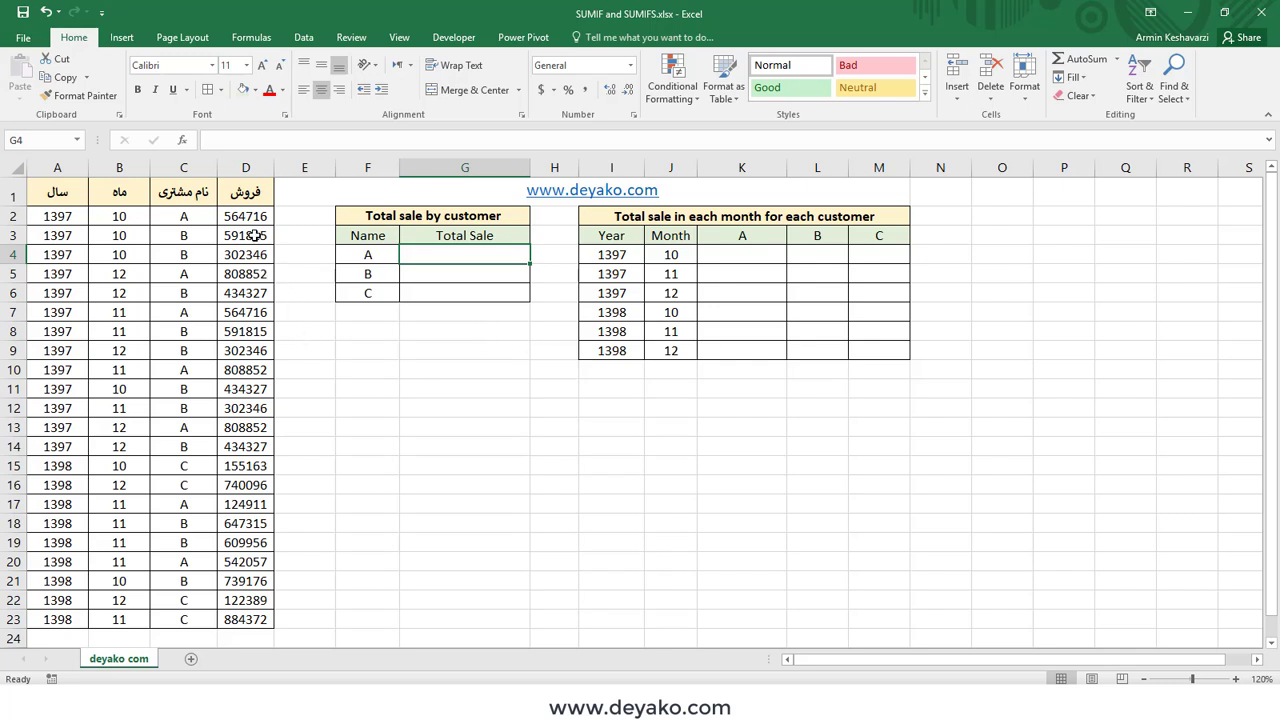
{"action": "left_click_drag", "start_coordinate": [254, 215], "coordinate": [237, 616]}
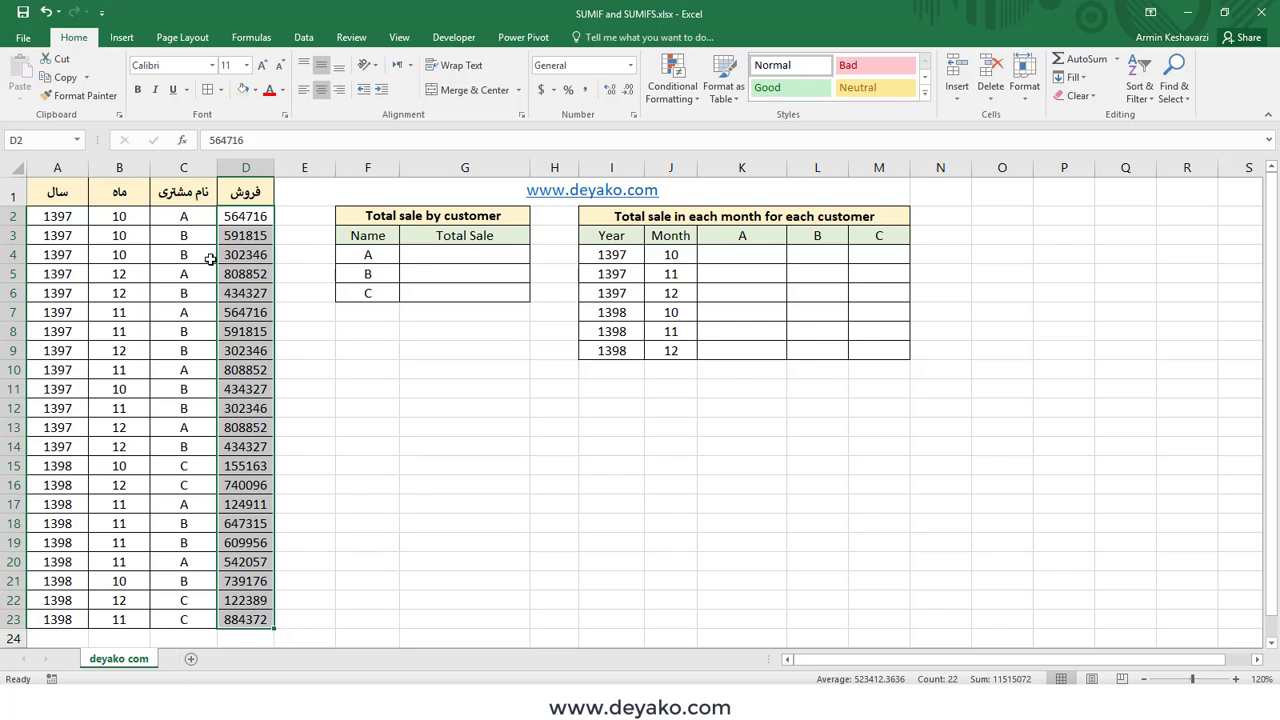
{"action": "left_click", "coordinate": [196, 212]}
{"action": "left_click", "coordinate": [224, 215]}
{"action": "left_click_drag", "start_coordinate": [183, 270], "coordinate": [240, 255]}
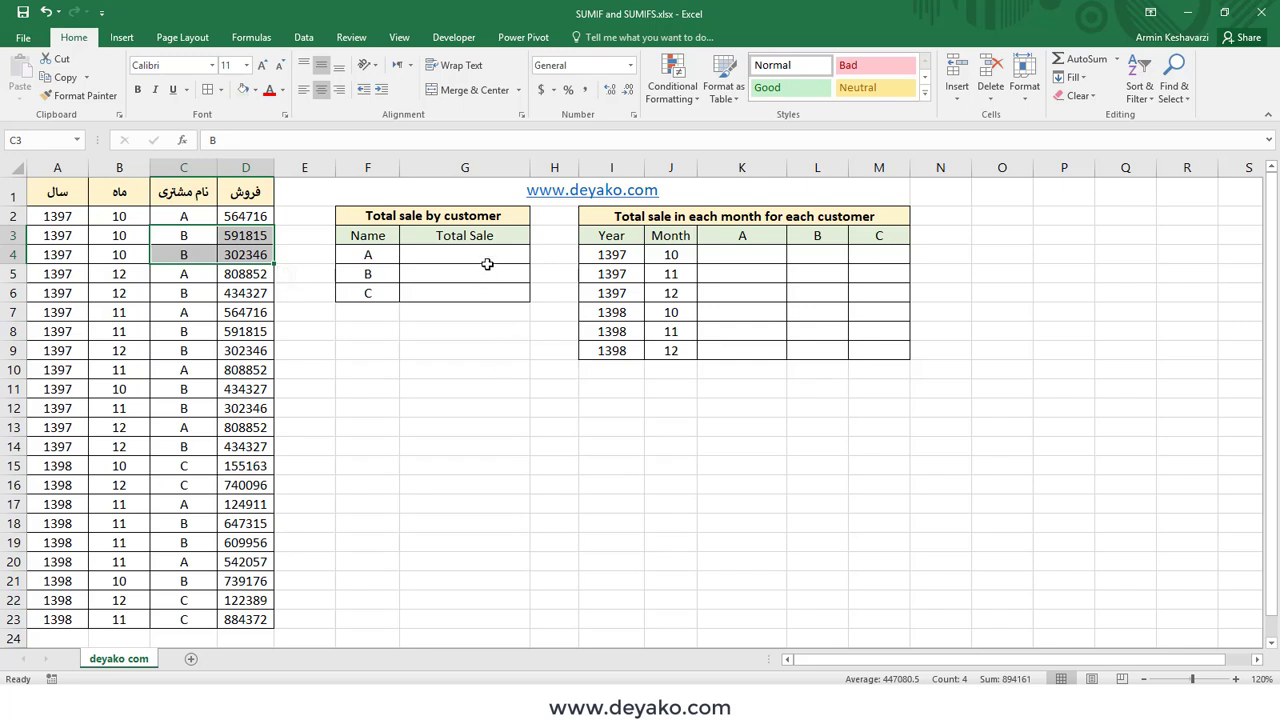
Enter =SUMIF in G4 and bring up its Function Arguments dialog.
{"action": "left_click", "coordinate": [489, 258]}
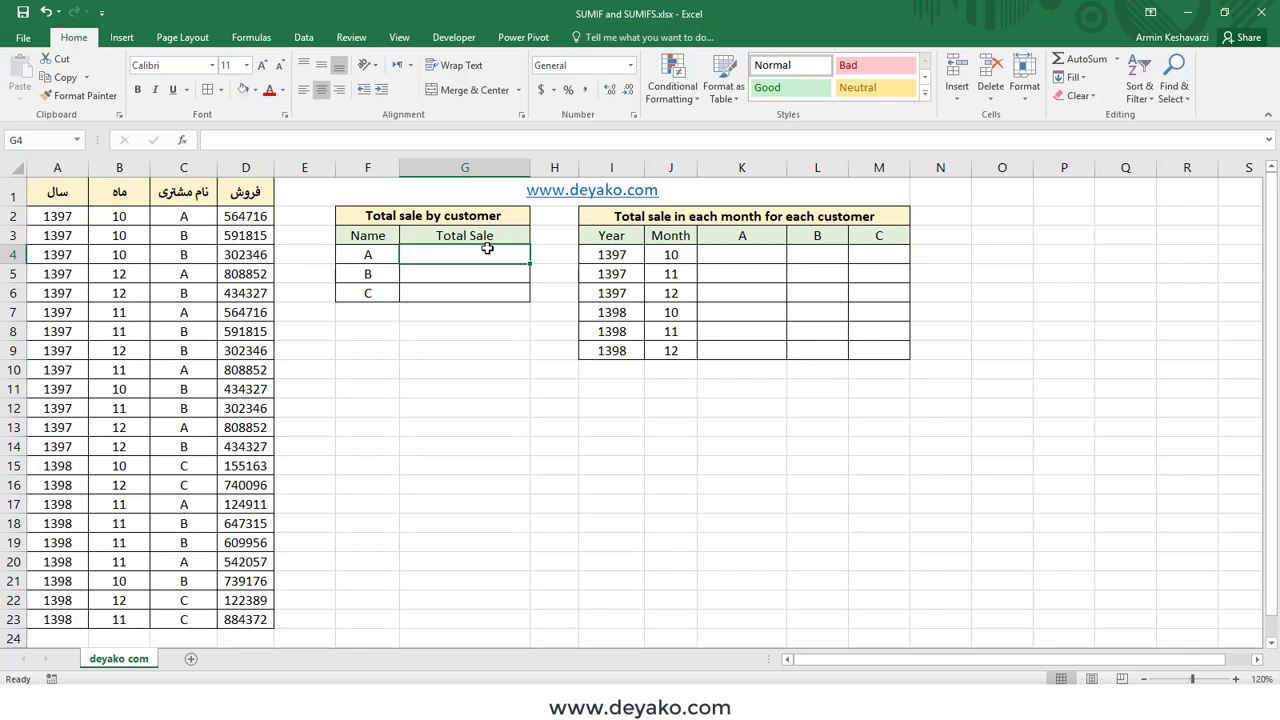
{"action": "type", "text": "=sum"}
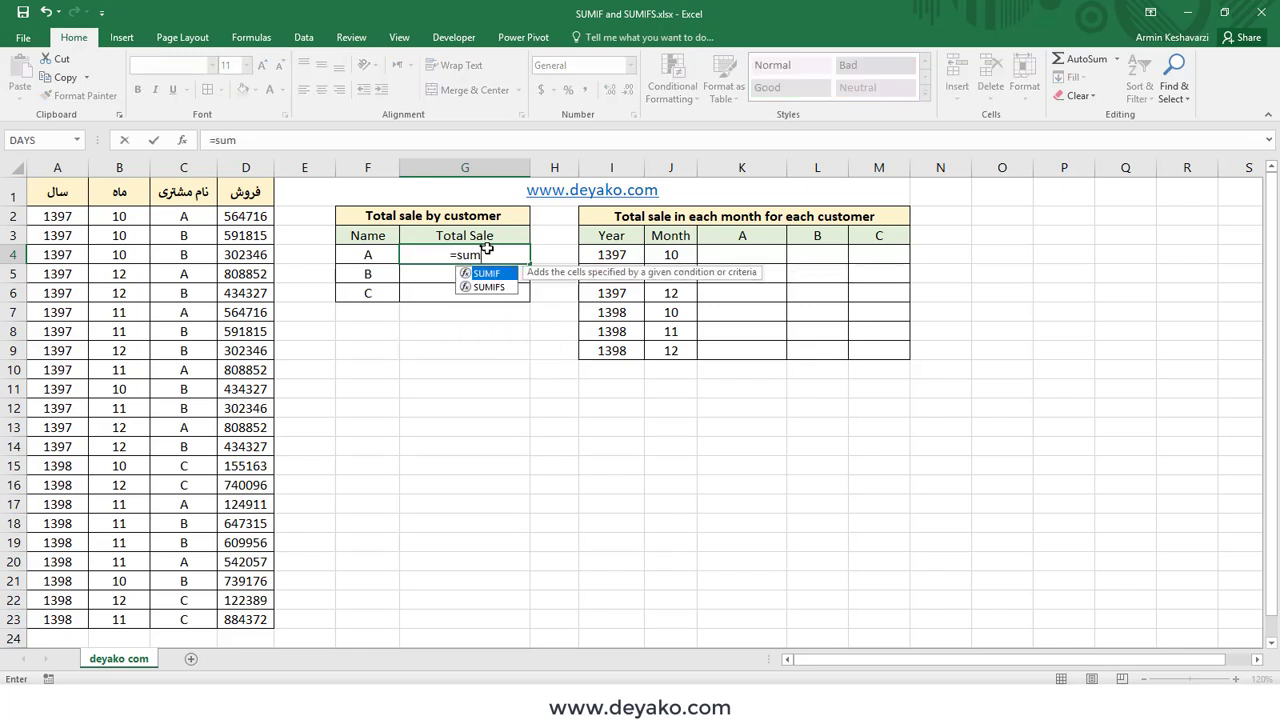
{"action": "type", "text": "if"}
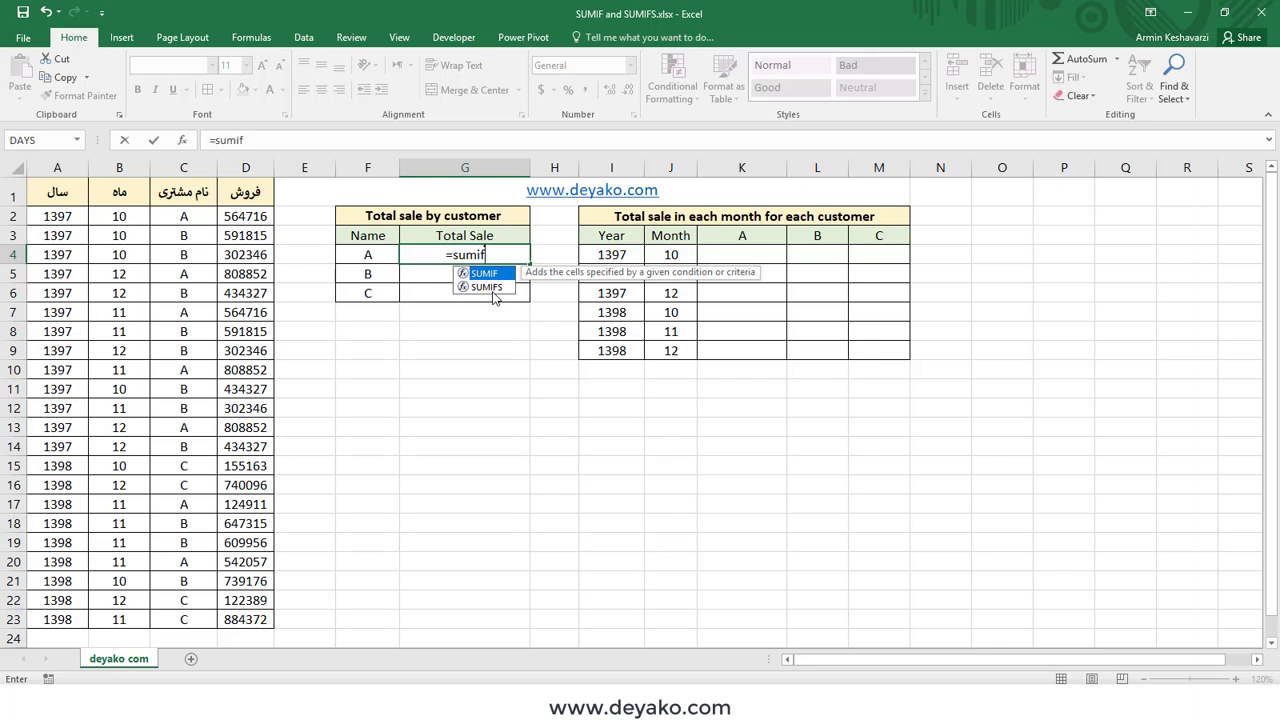
{"action": "key", "text": "Tab"}
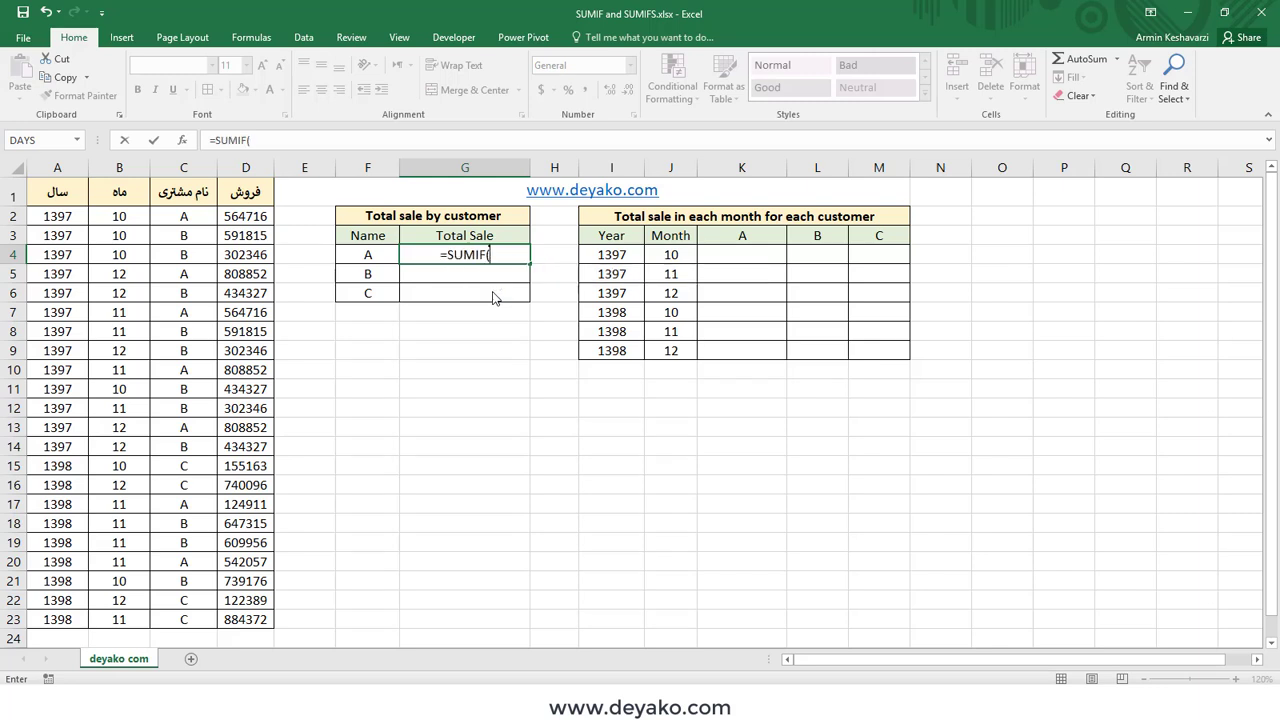
{"action": "left_click", "coordinate": [182, 140]}
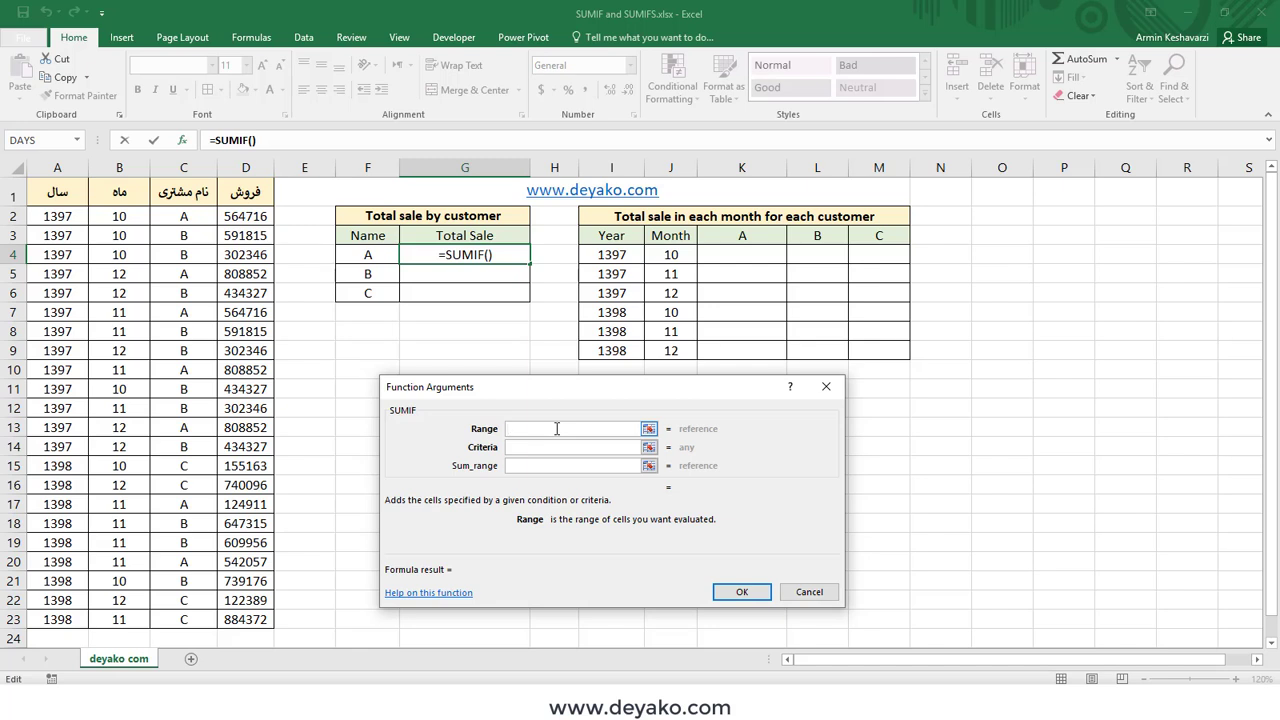
Fill SUMIF with Range C2:C23, Criteria F4 and Sum_range D2:D23, previewing 4222956.
{"action": "left_click", "coordinate": [509, 468]}
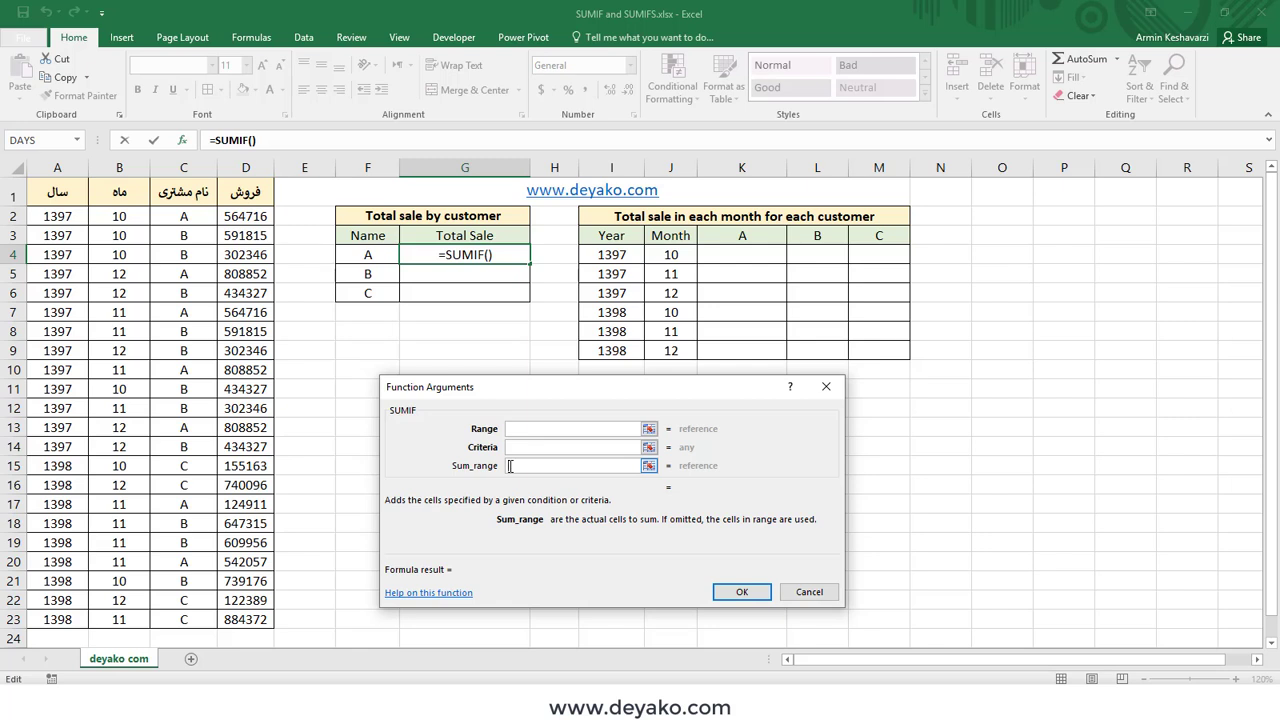
{"action": "left_click", "coordinate": [514, 428]}
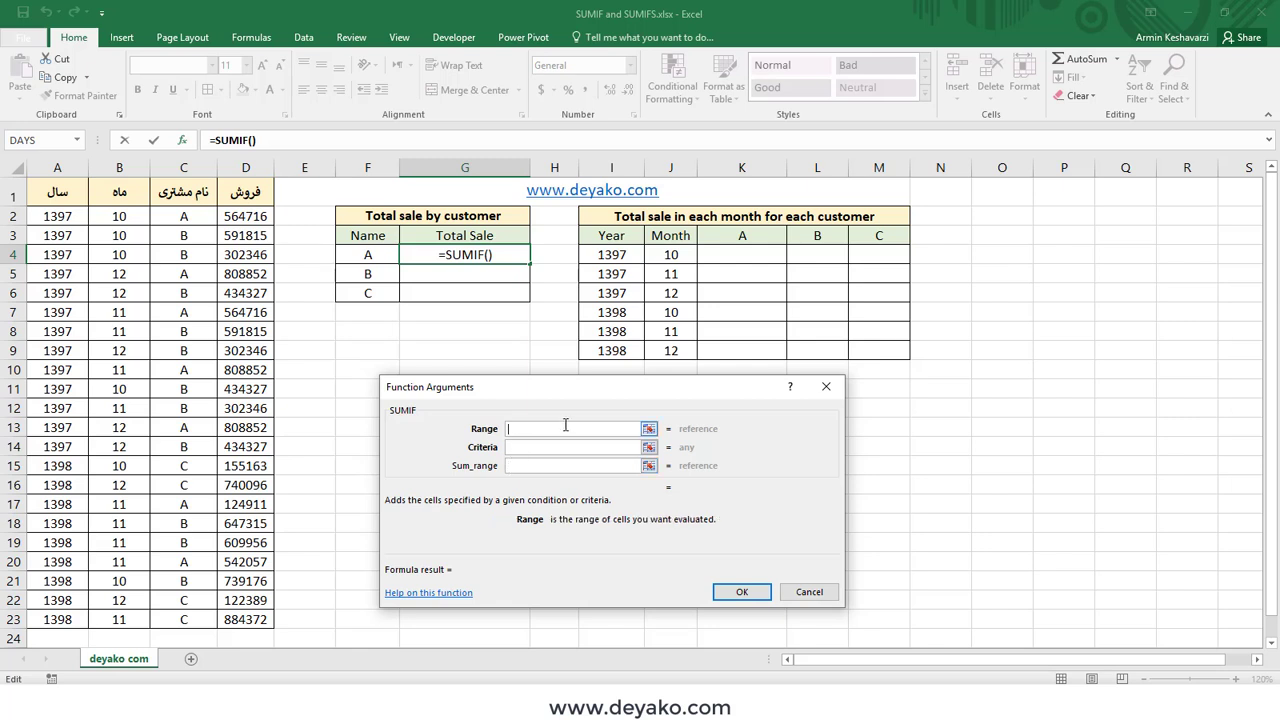
{"action": "left_click_drag", "start_coordinate": [183, 214], "coordinate": [205, 620]}
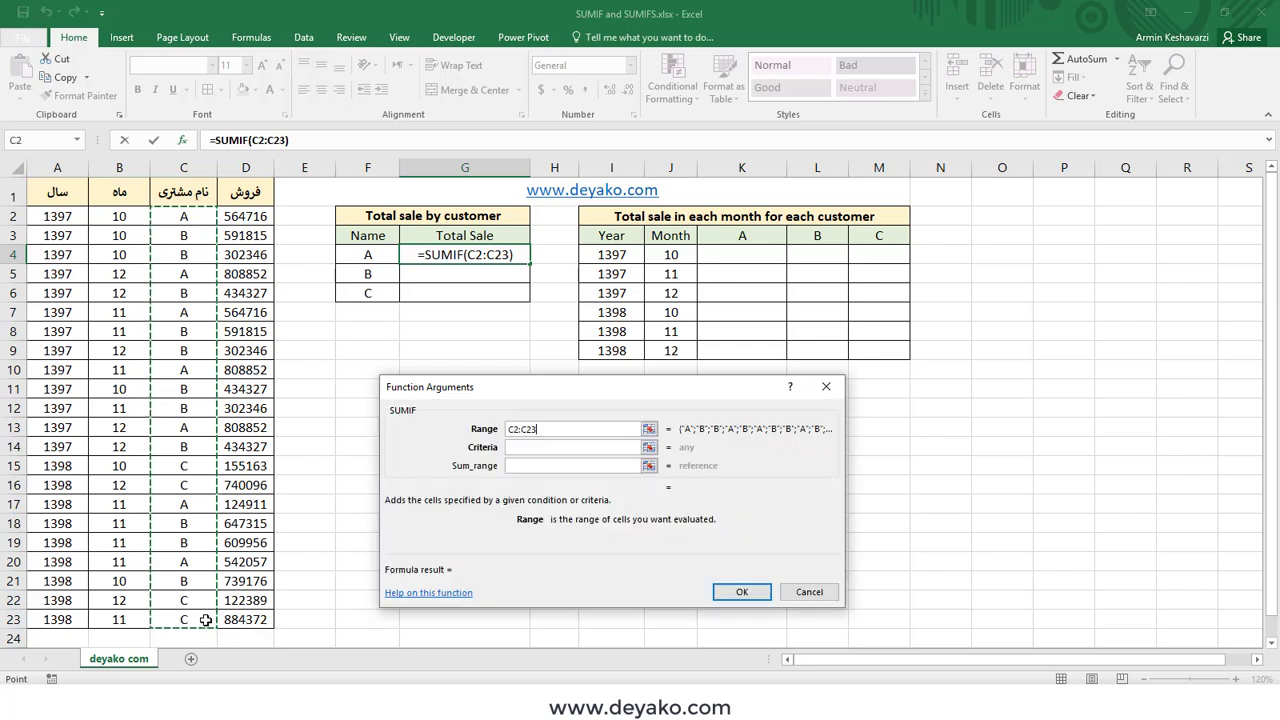
{"action": "left_click", "coordinate": [553, 450]}
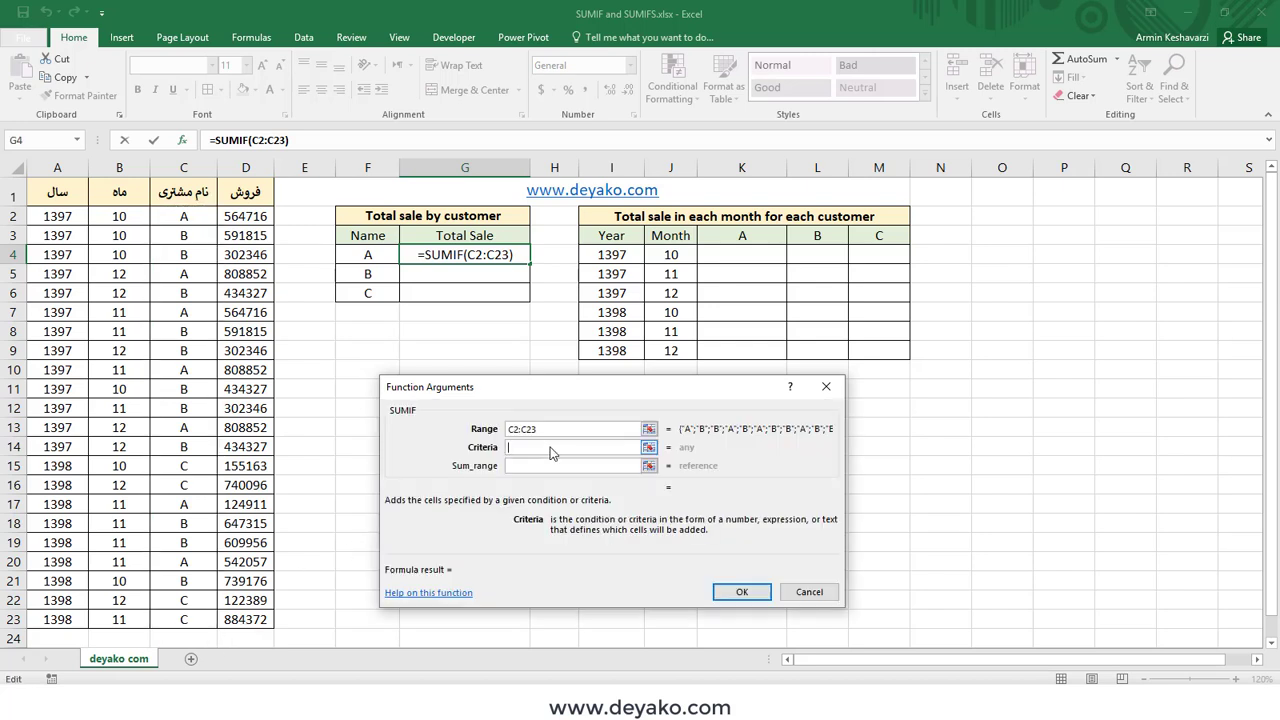
{"action": "left_click", "coordinate": [380, 252]}
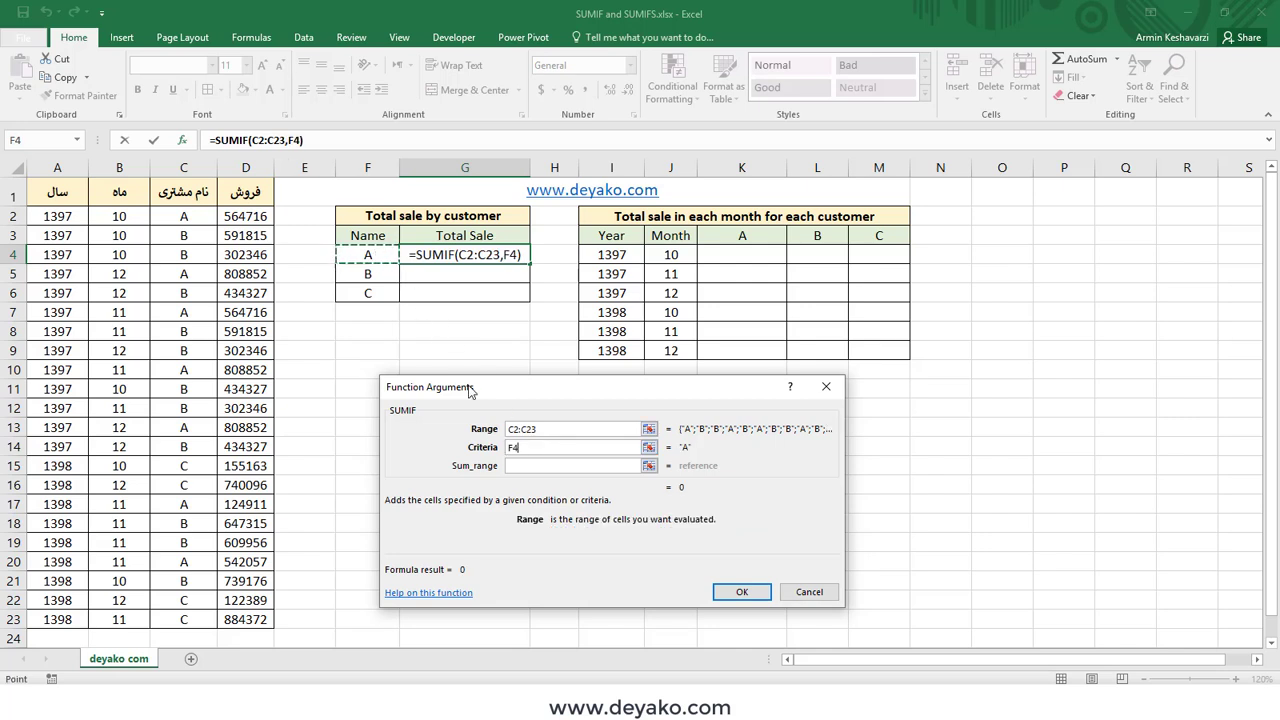
{"action": "left_click", "coordinate": [530, 432]}
{"action": "left_click_drag", "start_coordinate": [530, 432], "coordinate": [511, 452]}
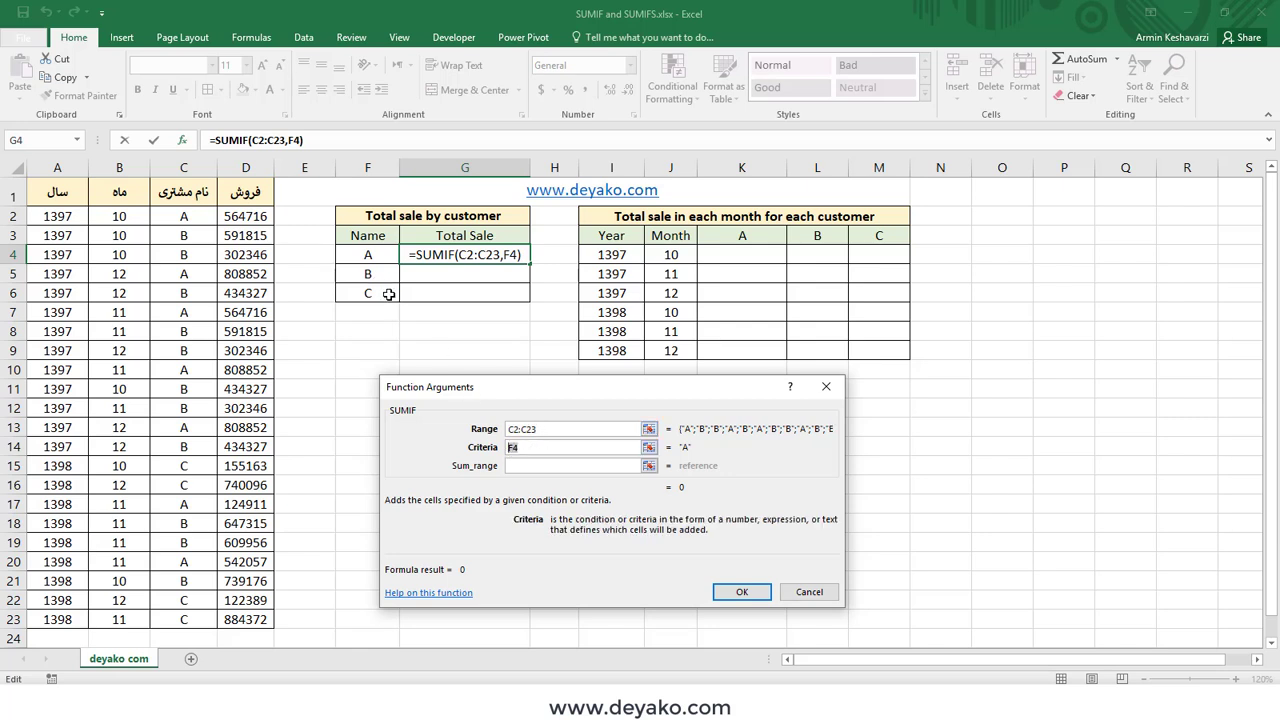
{"action": "left_click", "coordinate": [530, 465]}
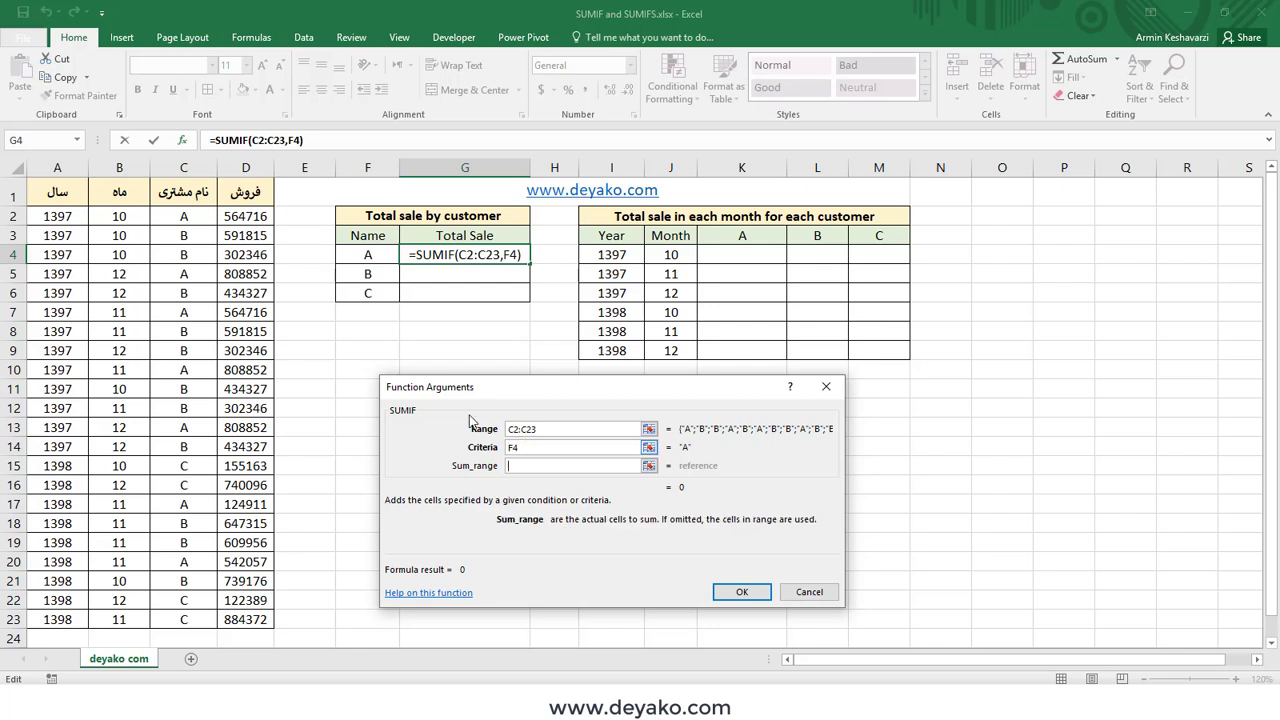
{"action": "left_click_drag", "start_coordinate": [245, 218], "coordinate": [251, 618]}
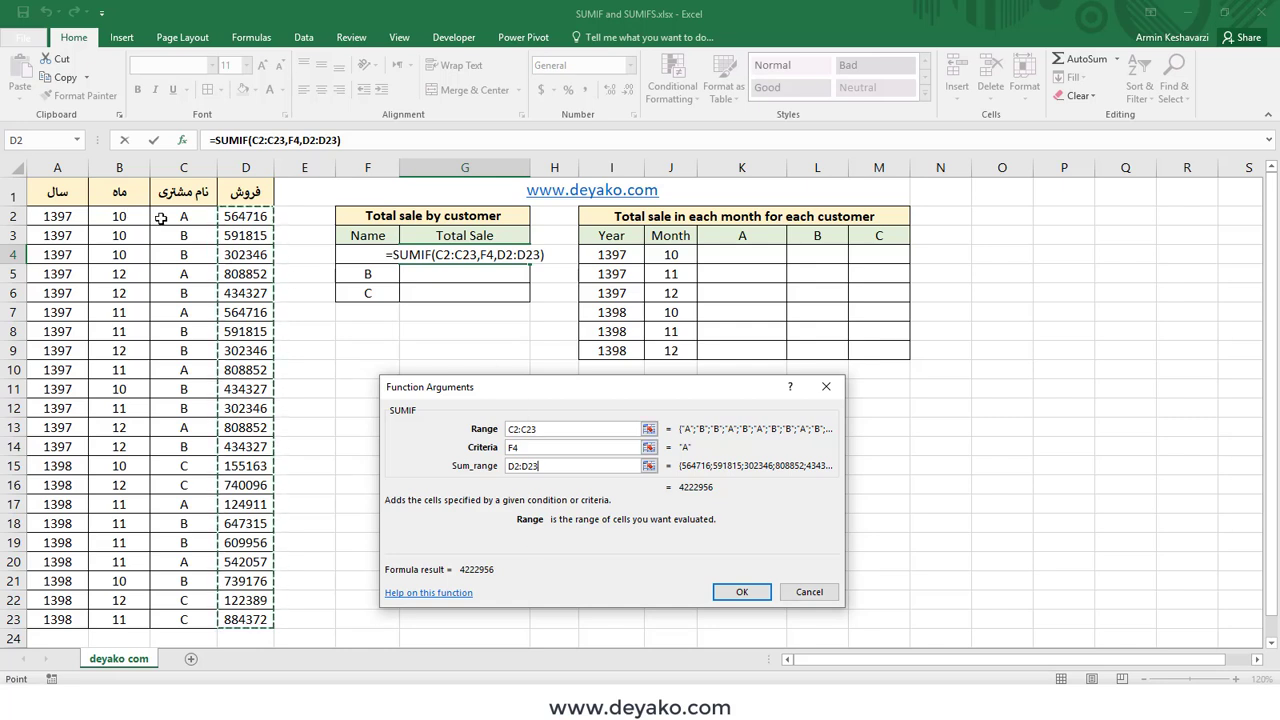
{"action": "left_click", "coordinate": [506, 431]}
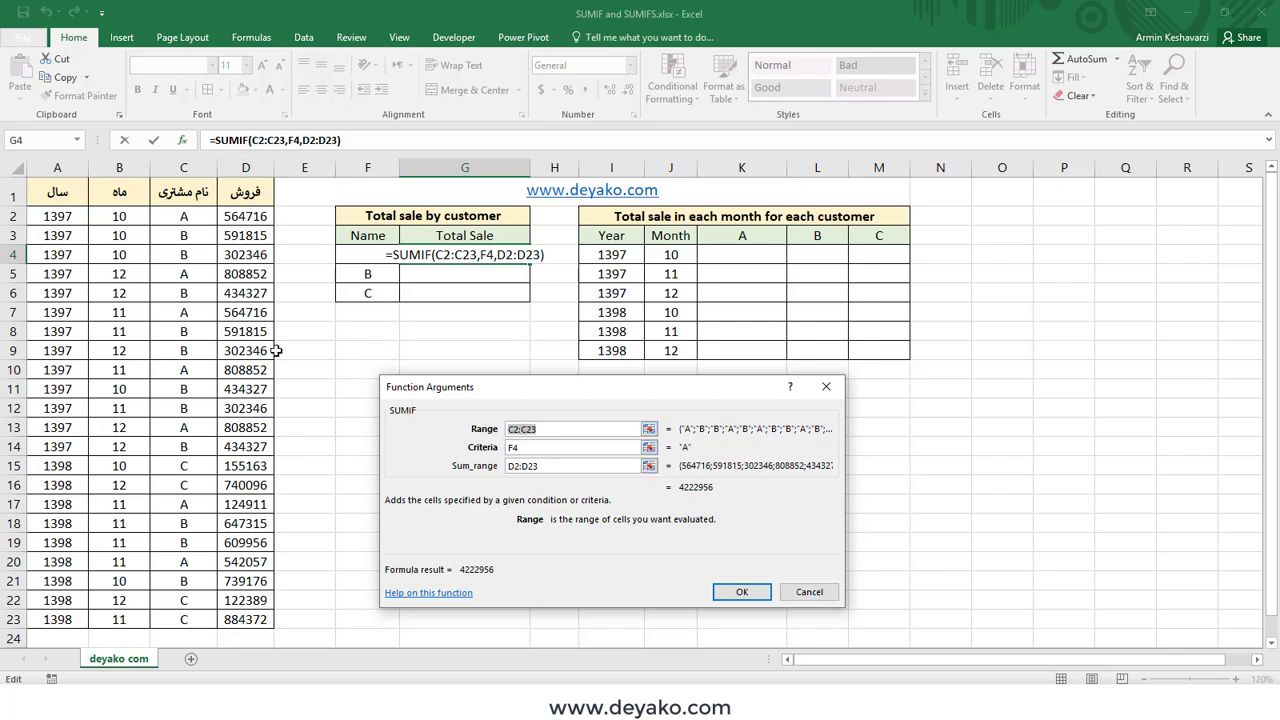
Commit the SUMIF and format G4 as Number with 1000 separators and 0 decimals (4,222,956).
{"action": "left_click", "coordinate": [738, 592]}
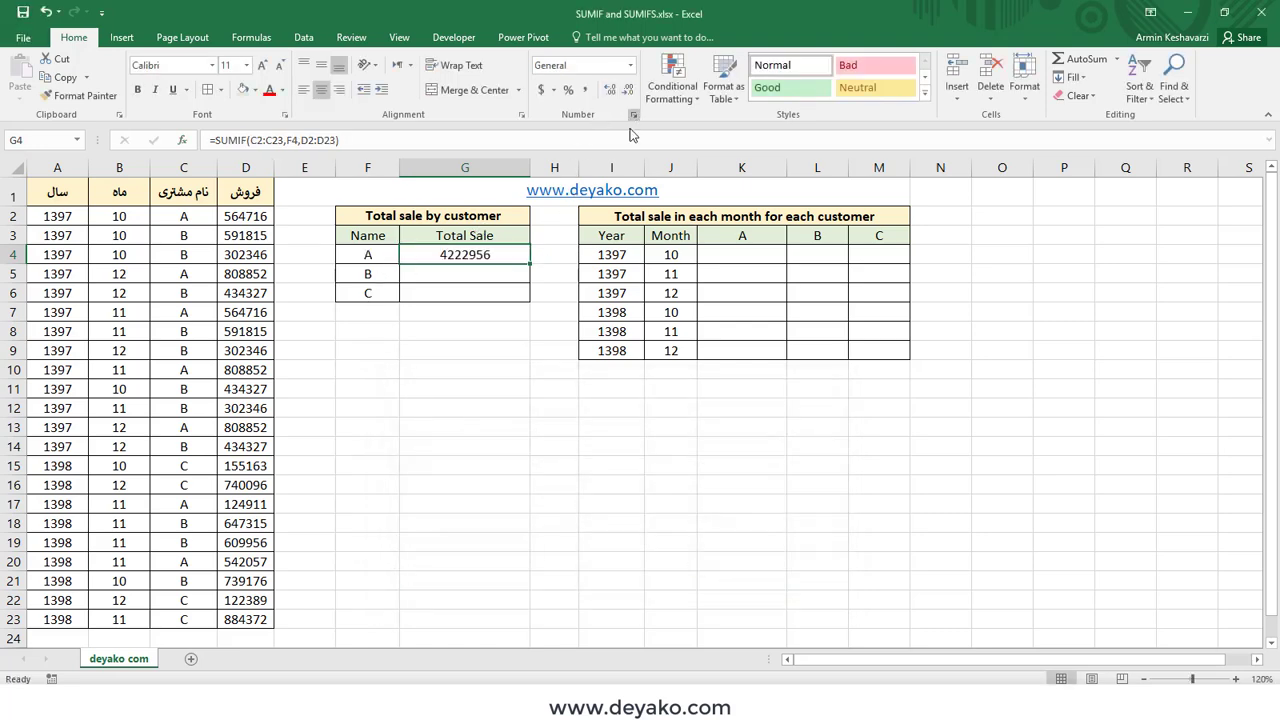
{"action": "key", "text": "ctrl+1"}
{"action": "left_click", "coordinate": [433, 390]}
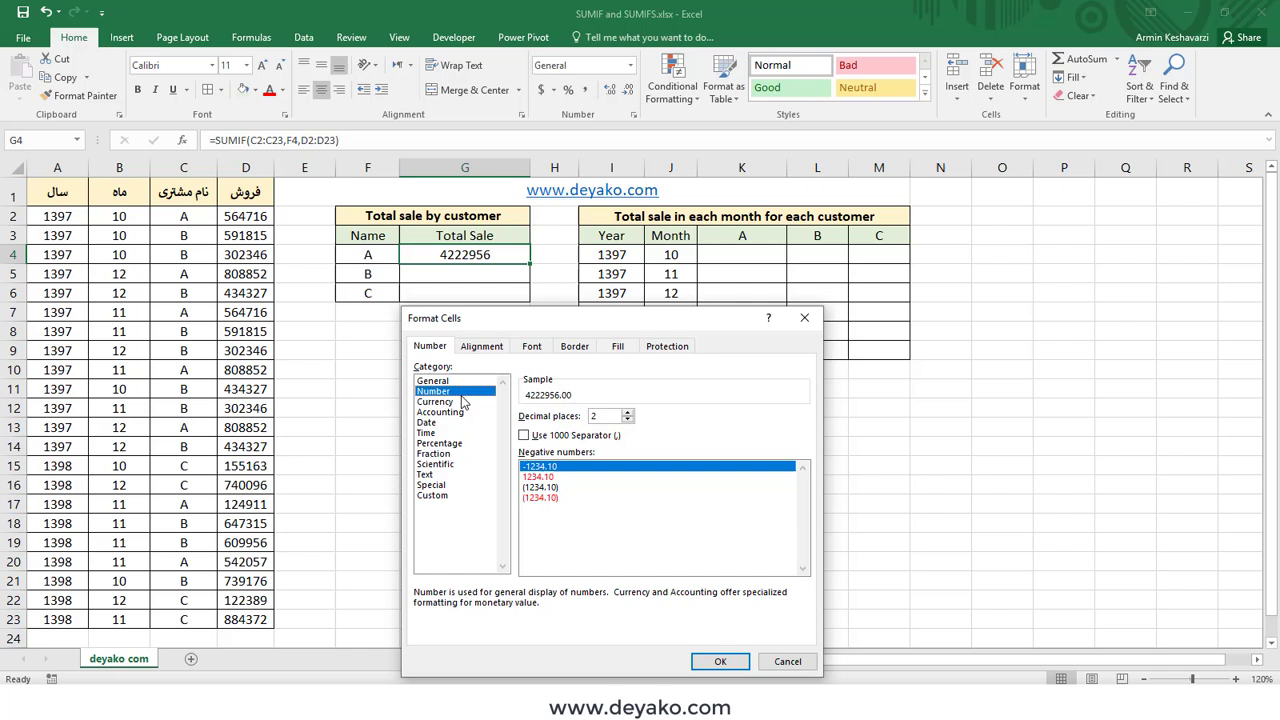
{"action": "left_click", "coordinate": [578, 436]}
{"action": "left_click", "coordinate": [627, 419]}
{"action": "left_click", "coordinate": [627, 419]}
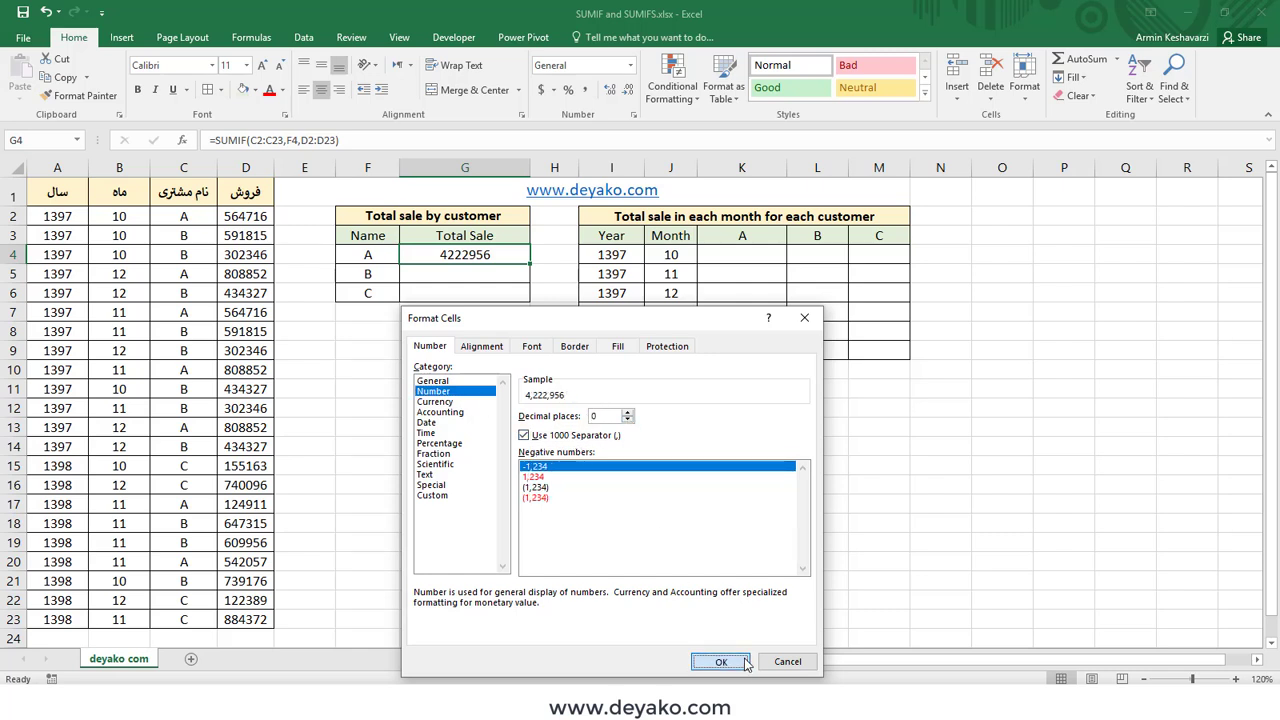
{"action": "left_click", "coordinate": [720, 661]}
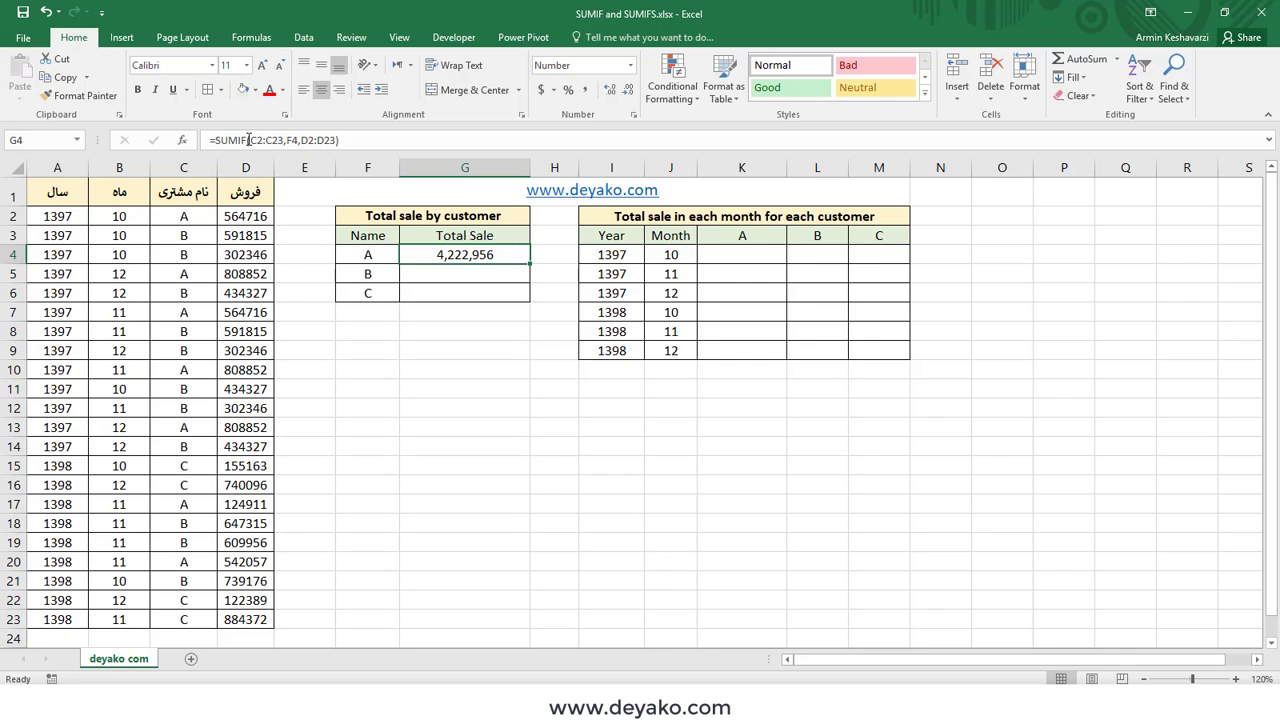
{"action": "left_click_drag", "start_coordinate": [251, 140], "coordinate": [284, 140]}
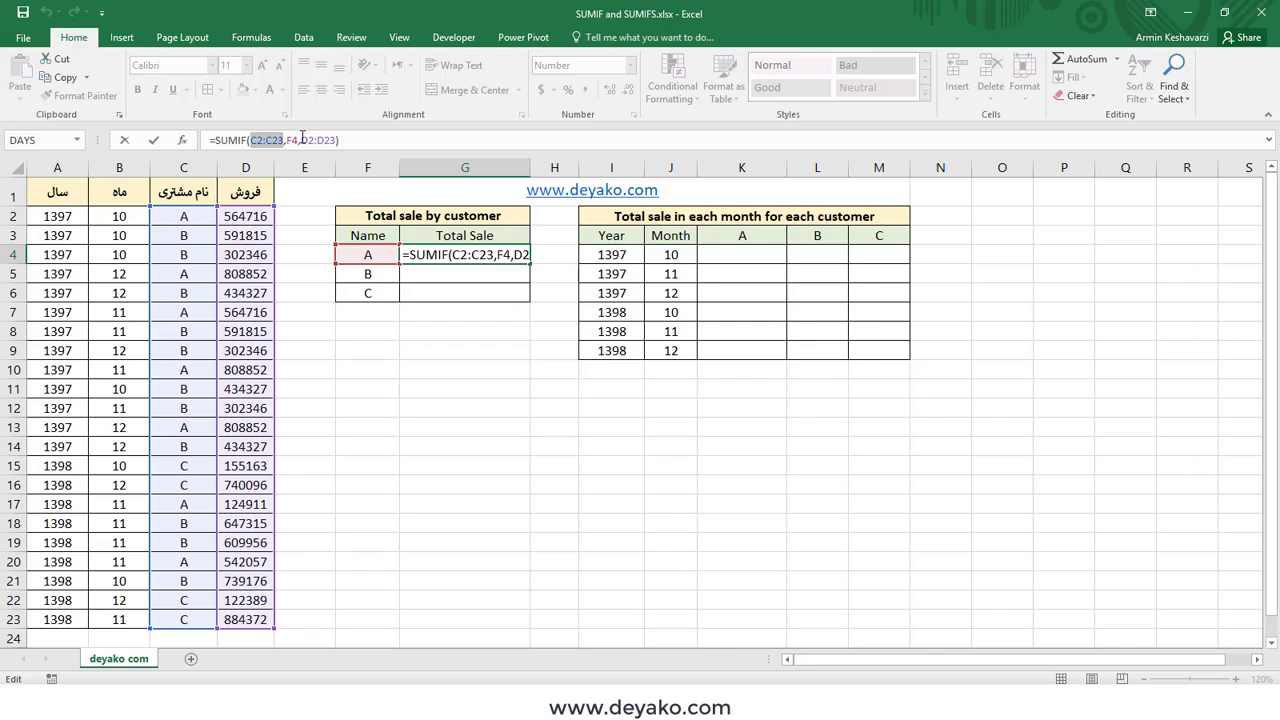
Copy the relative SUMIF down to customer B and inspect its shifted C3:C24 range.
{"action": "left_click_drag", "start_coordinate": [301, 140], "coordinate": [339, 140]}
{"action": "key", "text": "Return"}
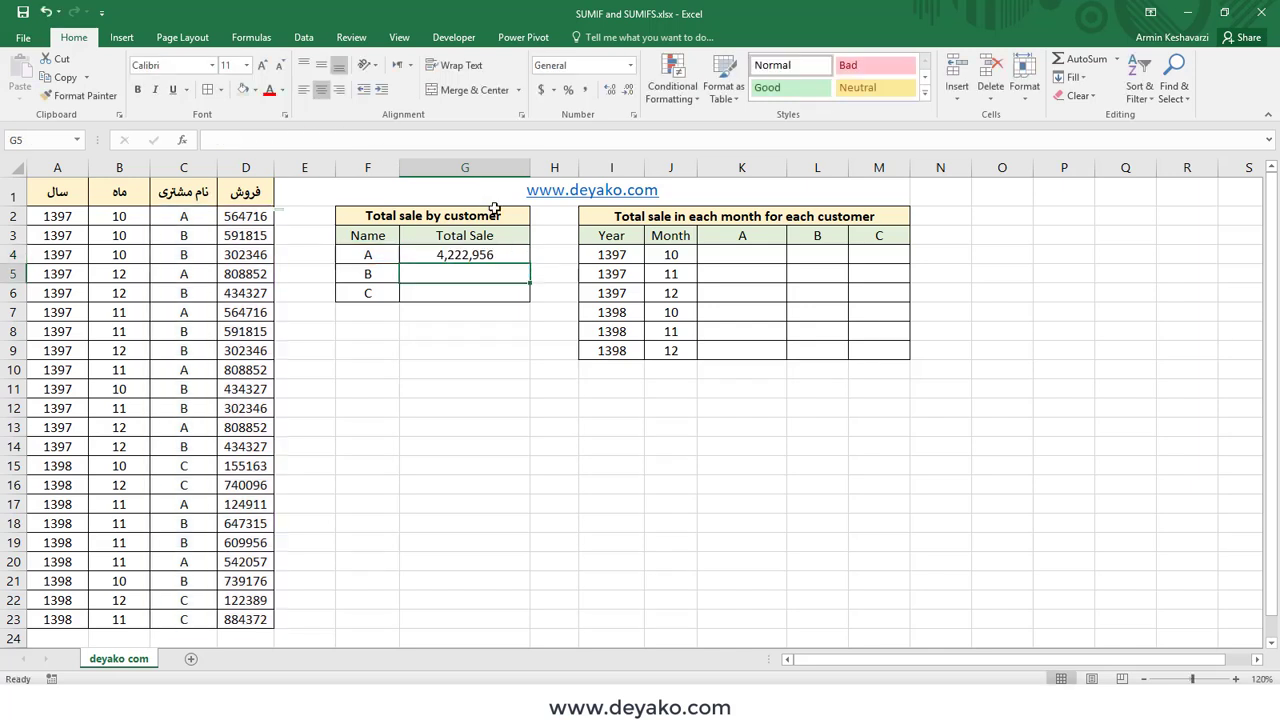
{"action": "left_click", "coordinate": [523, 257]}
{"action": "left_click_drag", "start_coordinate": [530, 264], "coordinate": [532, 277]}
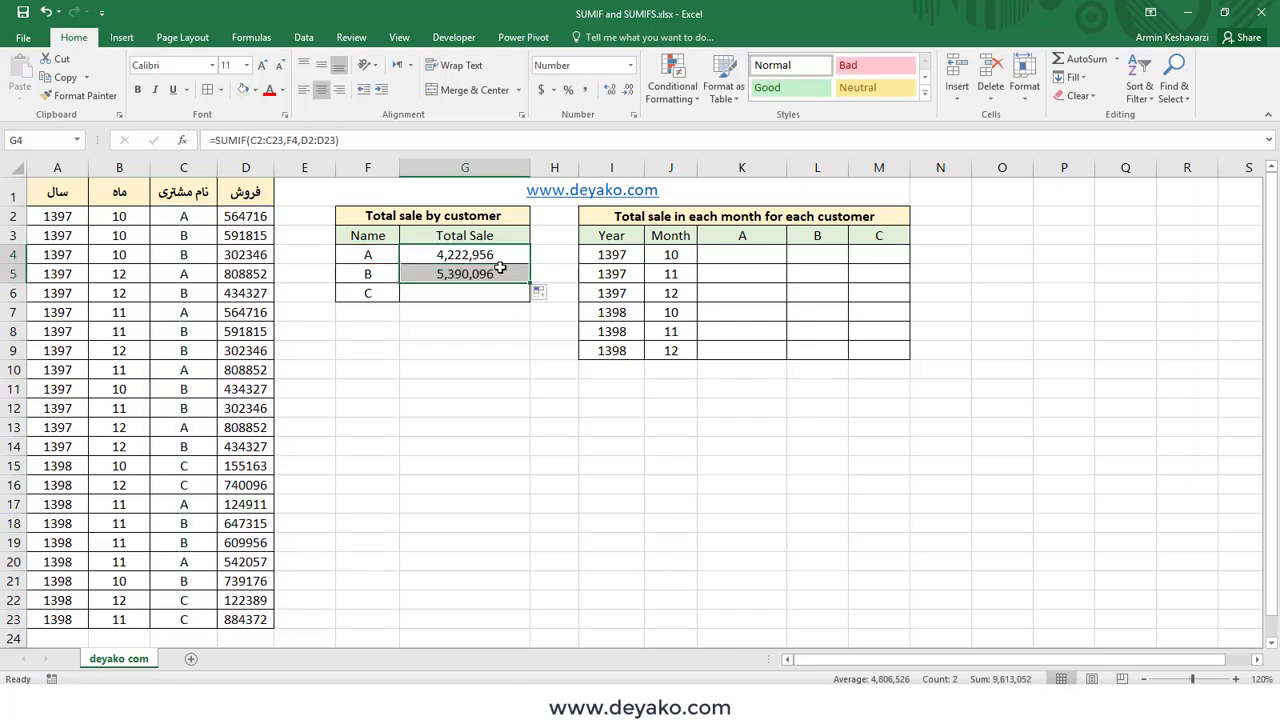
{"action": "left_click", "coordinate": [430, 272]}
{"action": "left_click_drag", "start_coordinate": [251, 140], "coordinate": [284, 140]}
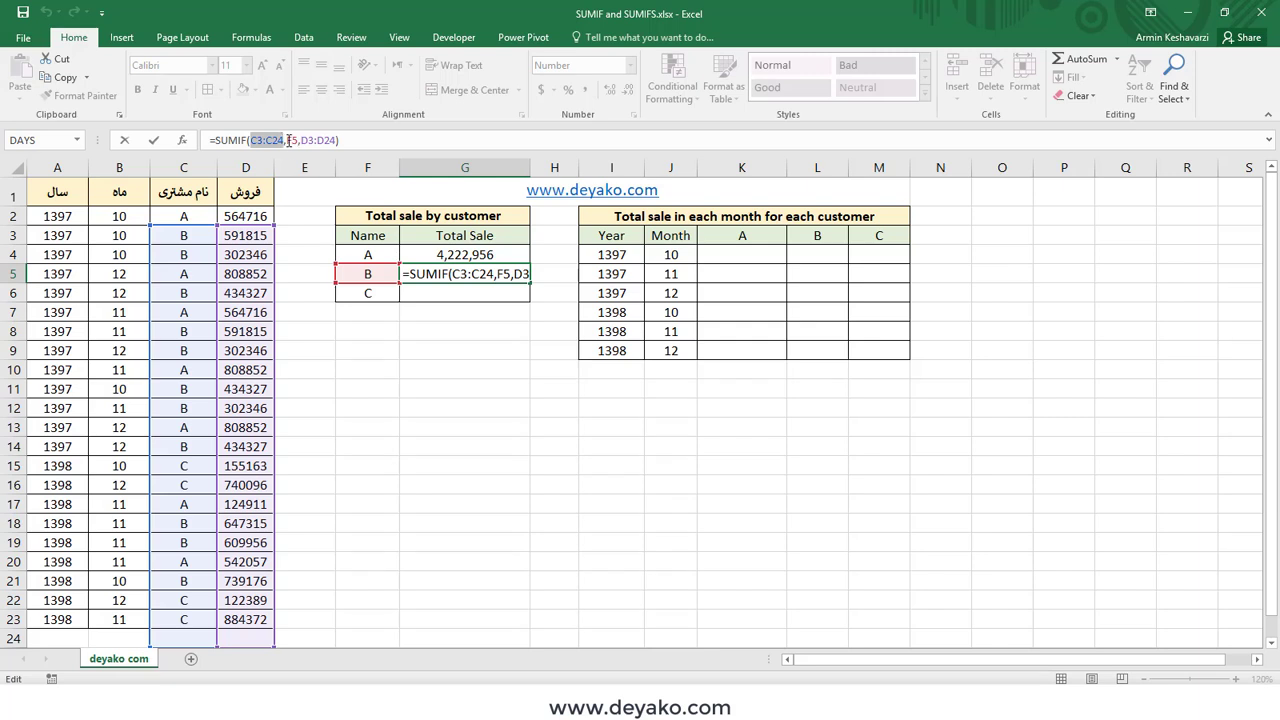
{"action": "double_click", "coordinate": [292, 140]}
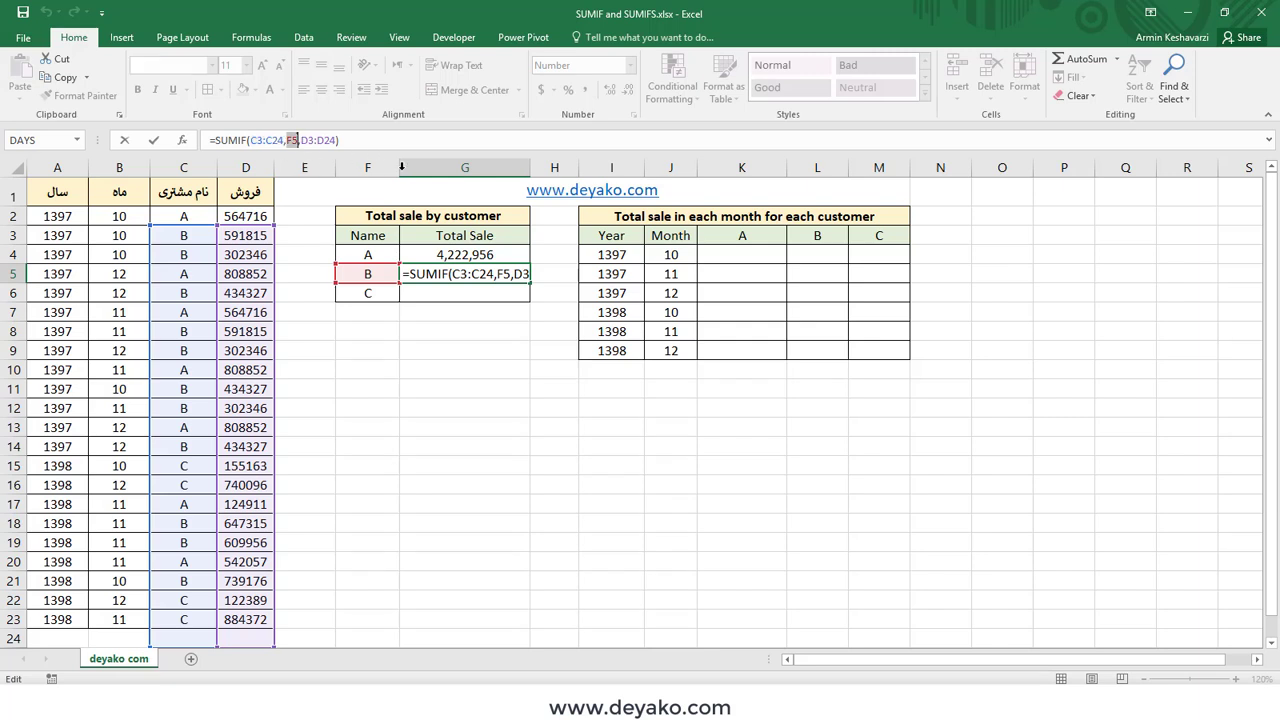
{"action": "key", "text": "Return"}
Lock G4's ranges as $C$2:$C$23 and $D$2:$D$23 with F4.
{"action": "left_click", "coordinate": [443, 250]}
{"action": "left_click", "coordinate": [264, 140]}
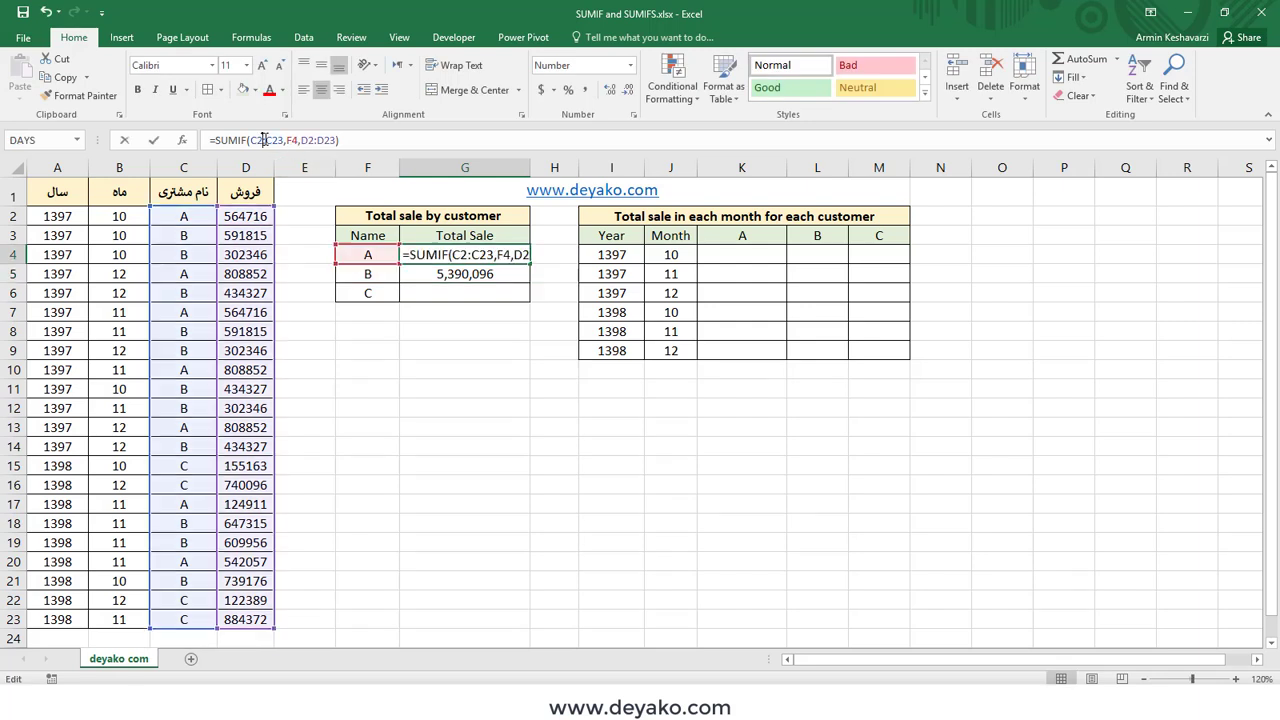
{"action": "key", "text": "F4"}
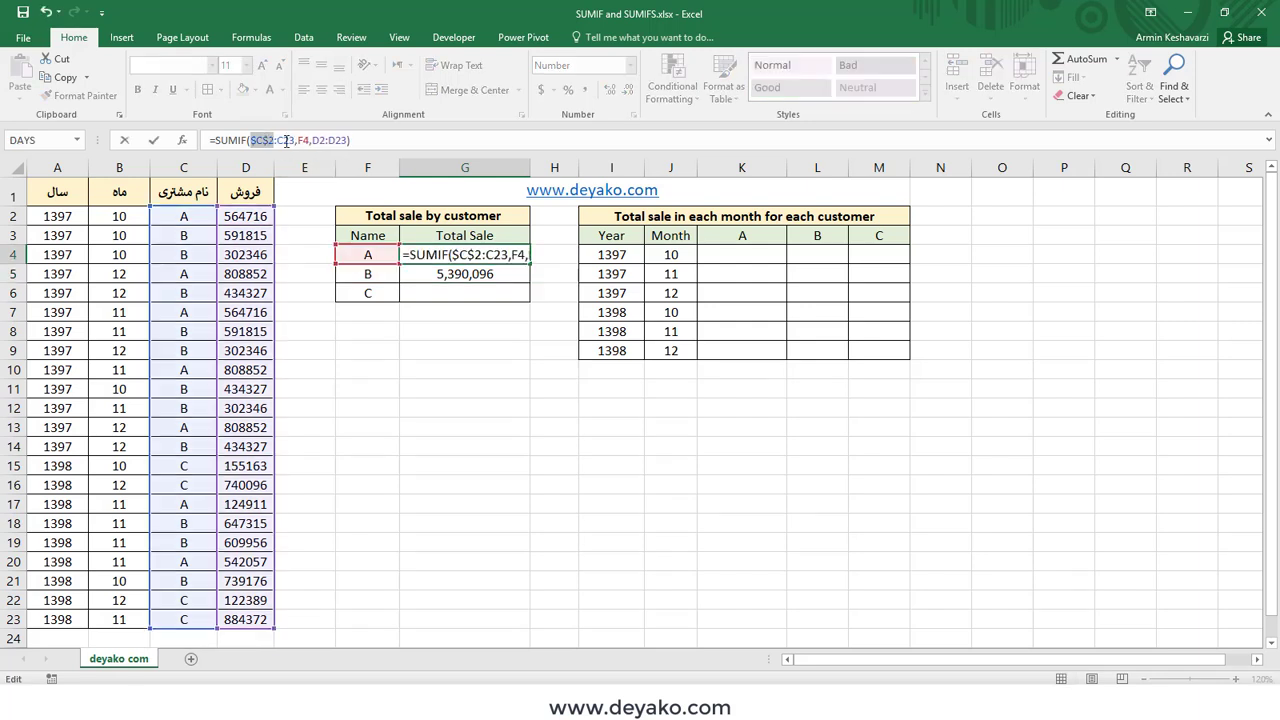
{"action": "left_click", "coordinate": [289, 140]}
{"action": "key", "text": "F4"}
{"action": "left_click", "coordinate": [342, 140]}
{"action": "key", "text": "F4"}
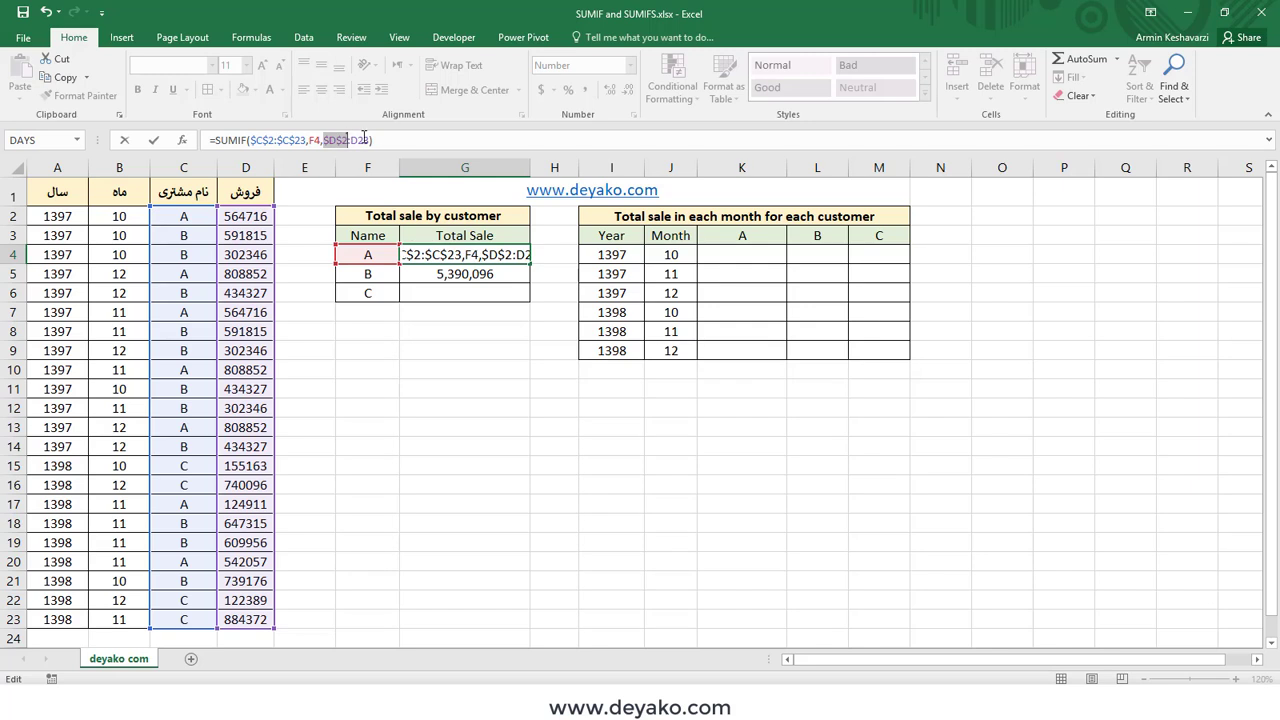
{"action": "left_click", "coordinate": [365, 137]}
{"action": "key", "text": "F4"}
{"action": "key", "text": "Return"}
Fill G4 down to G6, giving B 5,390,096 and C 1,902,020.
{"action": "left_click", "coordinate": [485, 252]}
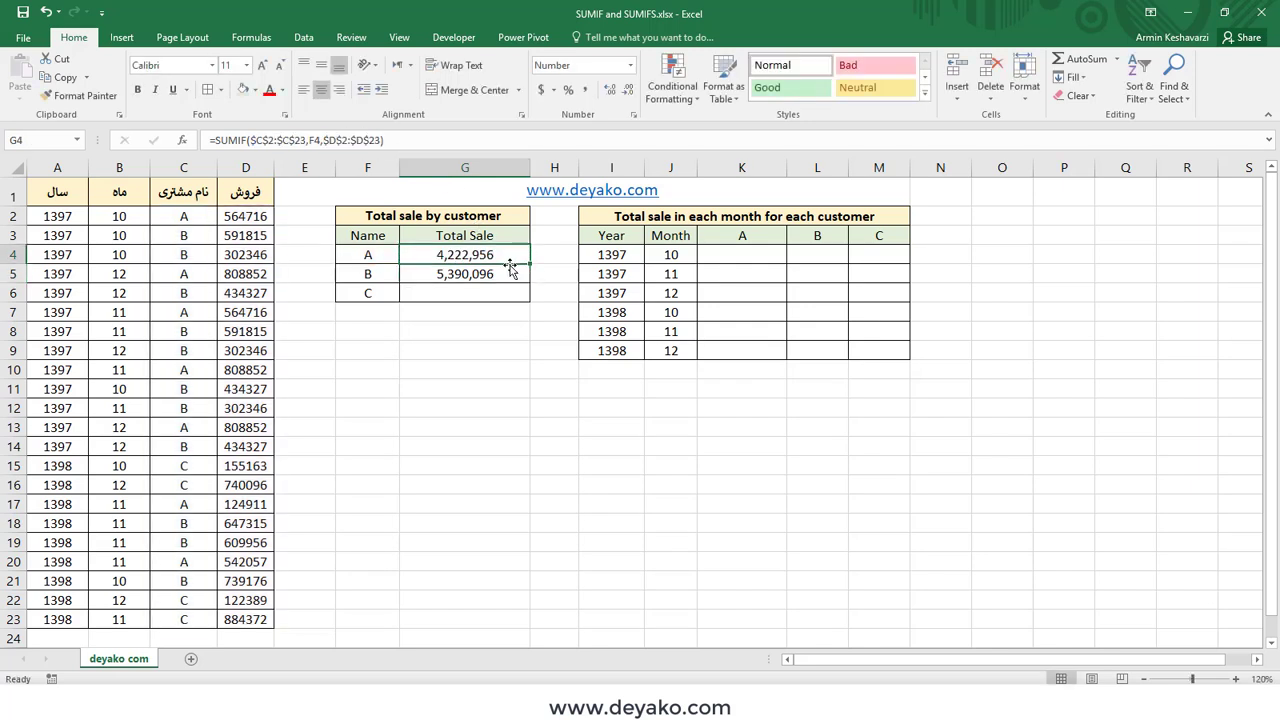
{"action": "left_click_drag", "start_coordinate": [532, 266], "coordinate": [531, 303]}
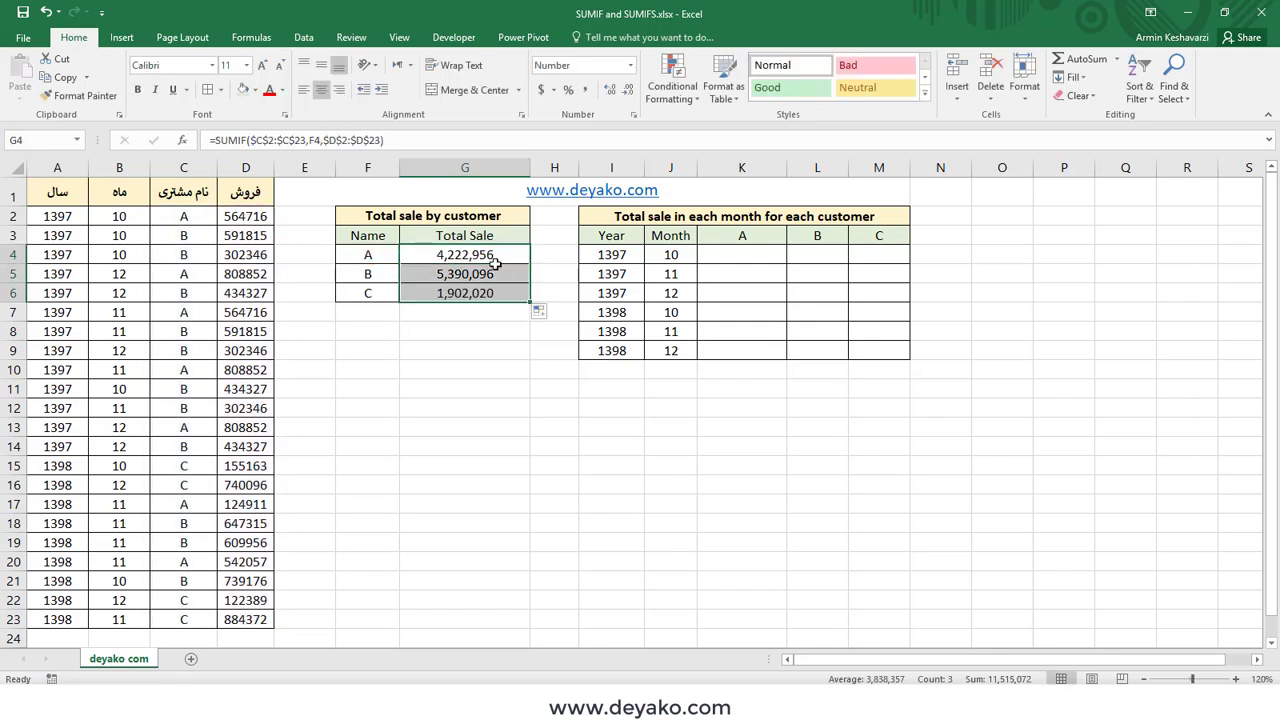
{"action": "left_click", "coordinate": [490, 256]}
Change G4 to =SUMIF(C:C,F4,D:D) and fill it down through G6.
{"action": "left_click", "coordinate": [304, 140]}
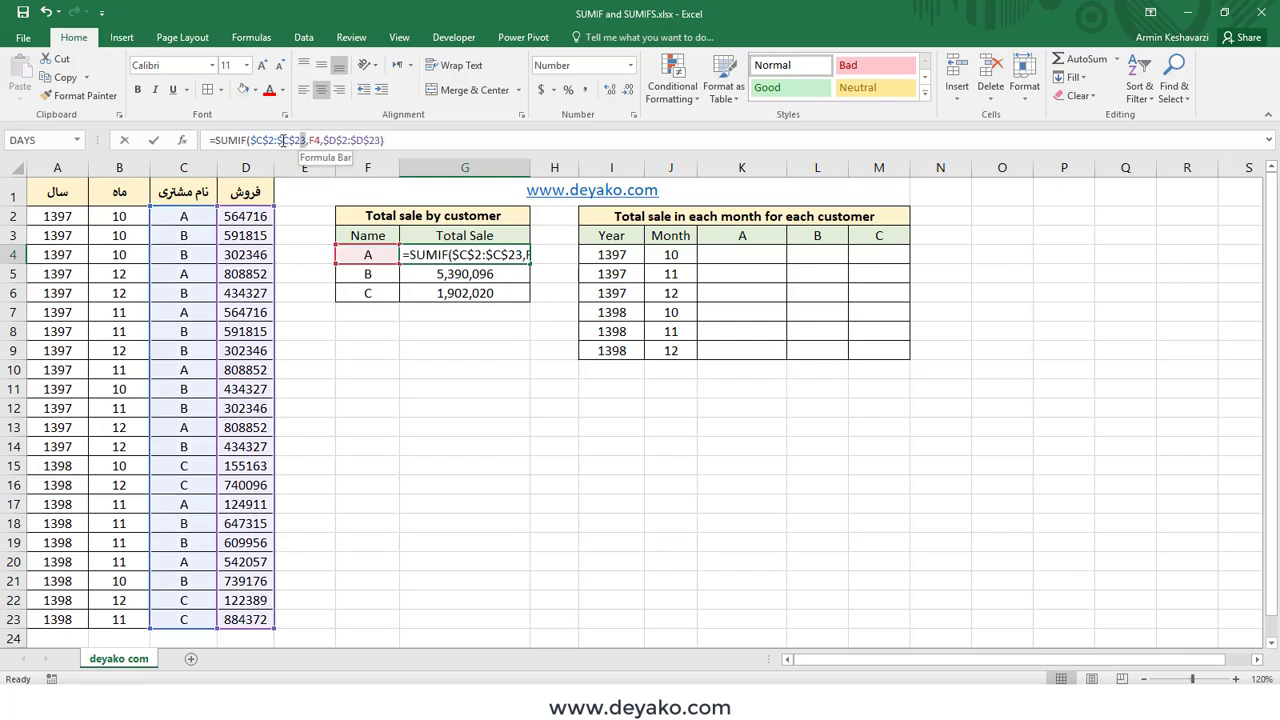
{"action": "left_click_drag", "start_coordinate": [306, 140], "coordinate": [252, 140]}
{"action": "key", "text": "BackSpace"}
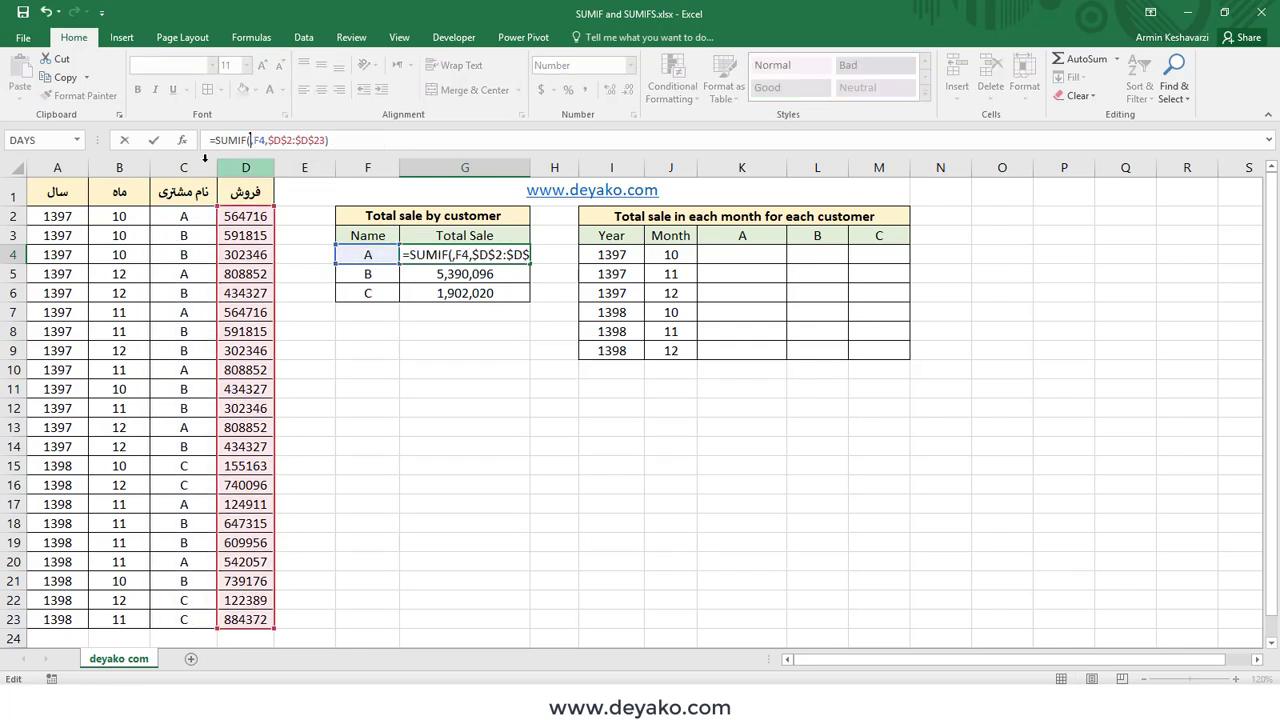
{"action": "left_click", "coordinate": [190, 167]}
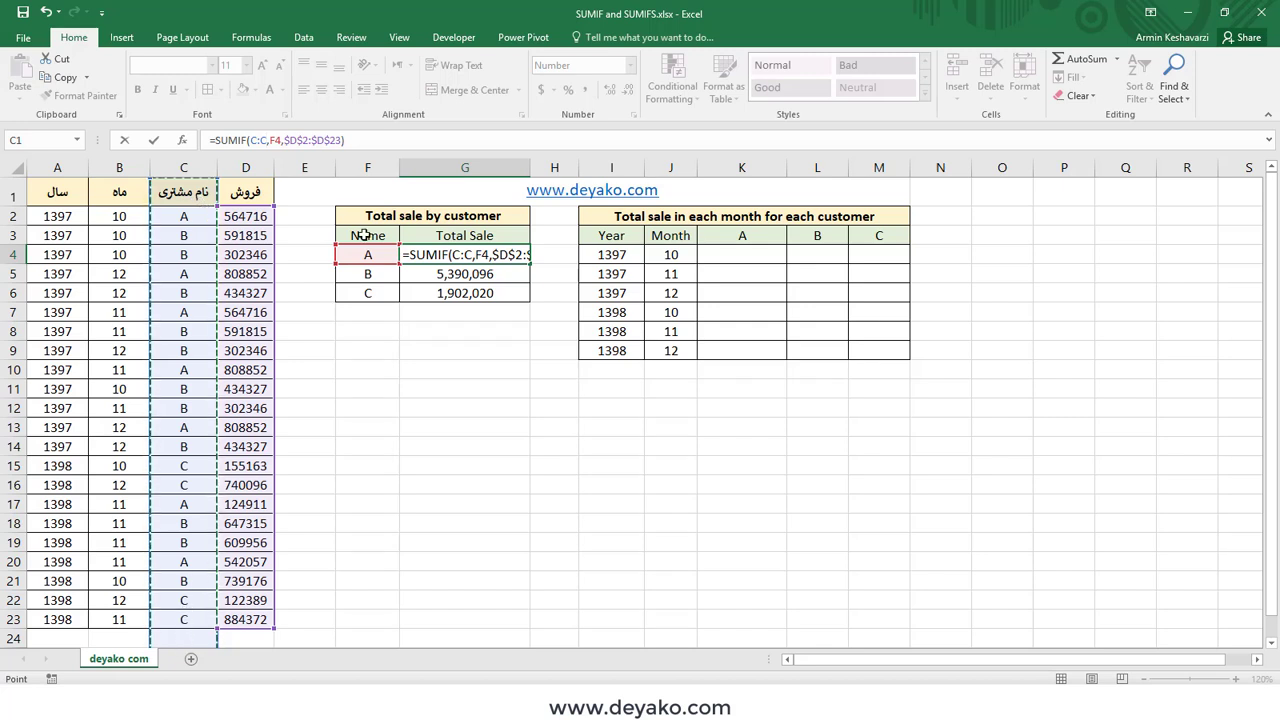
{"action": "left_click_drag", "start_coordinate": [284, 140], "coordinate": [339, 140]}
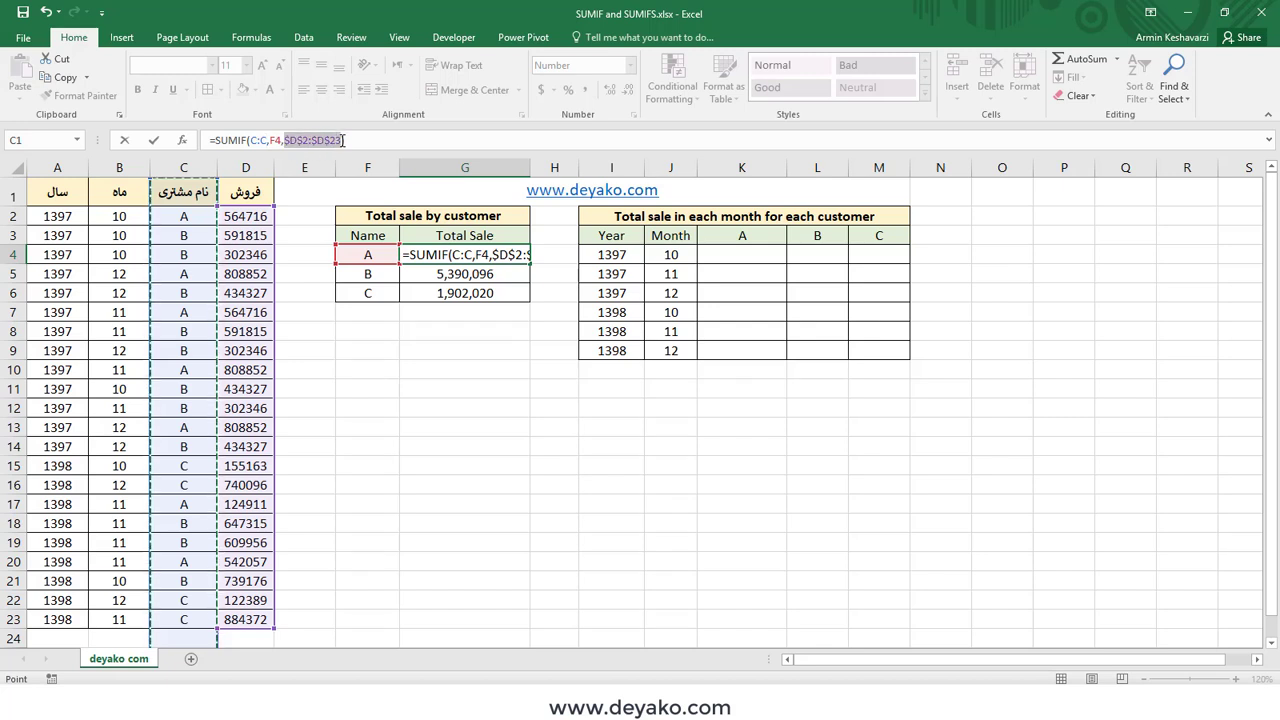
{"action": "key", "text": "BackSpace"}
{"action": "left_click", "coordinate": [243, 168]}
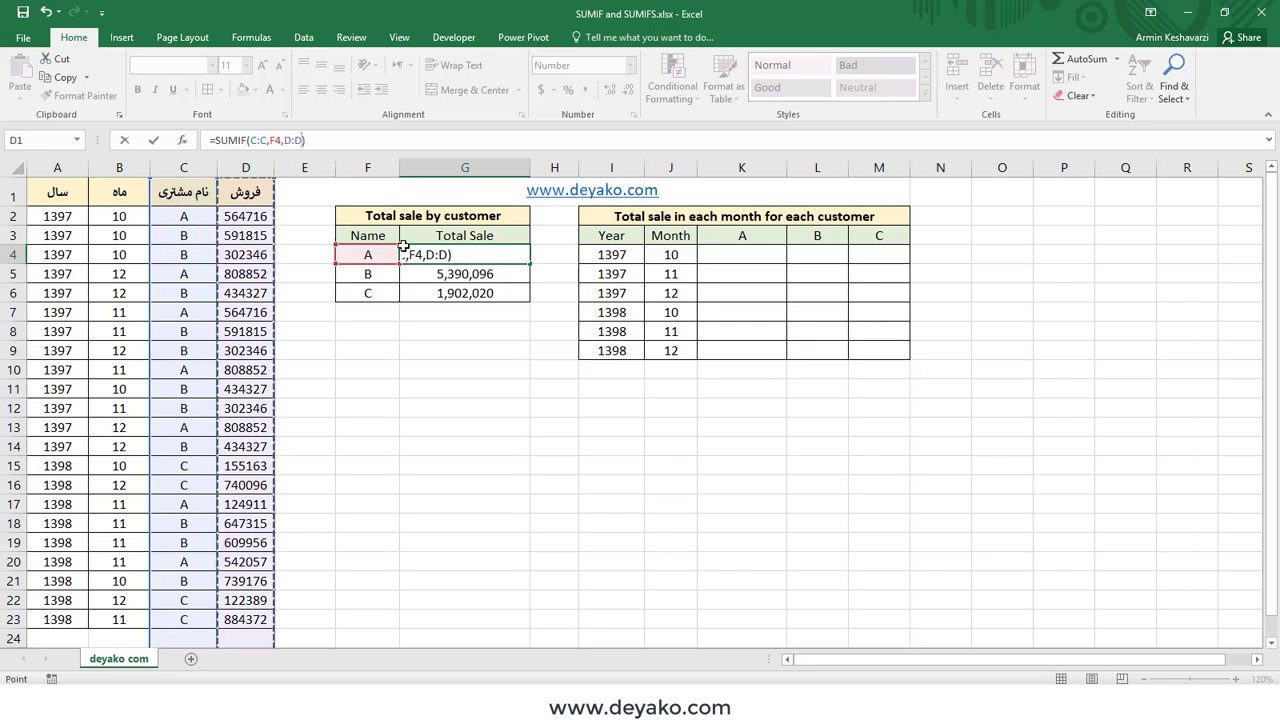
{"action": "key", "text": "Return"}
{"action": "left_click", "coordinate": [470, 255]}
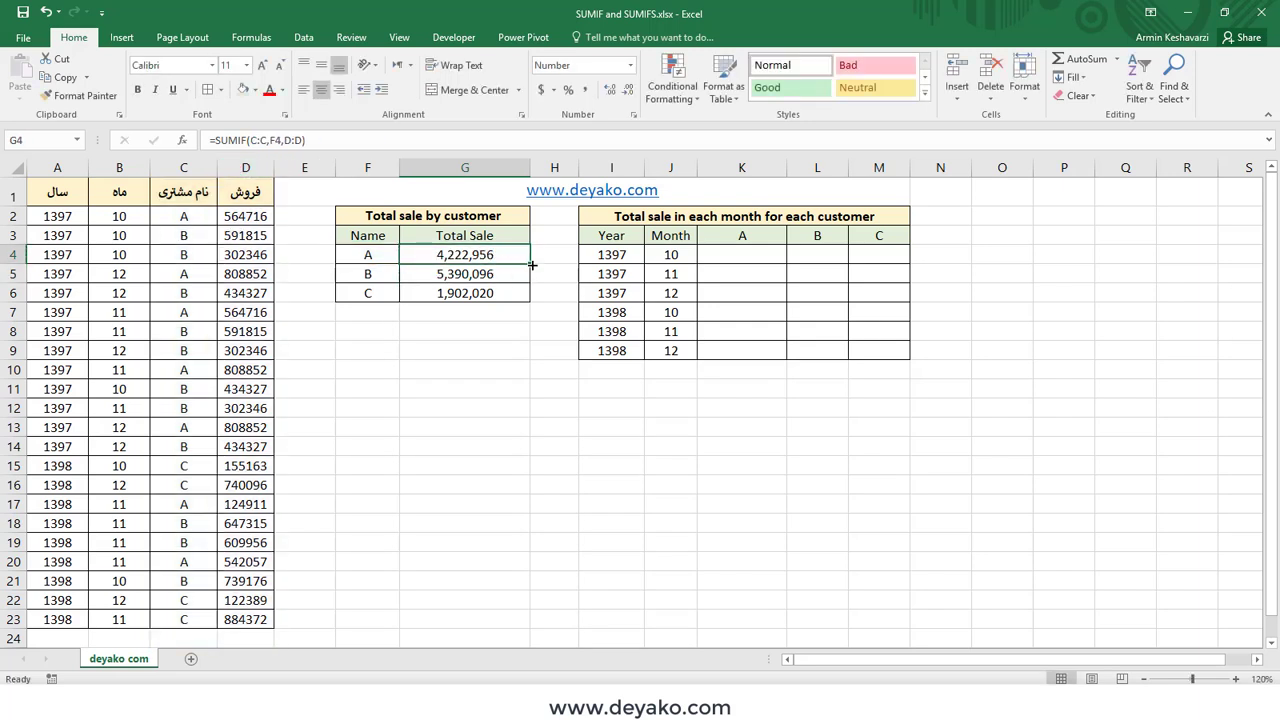
{"action": "left_click_drag", "start_coordinate": [527, 262], "coordinate": [525, 300]}
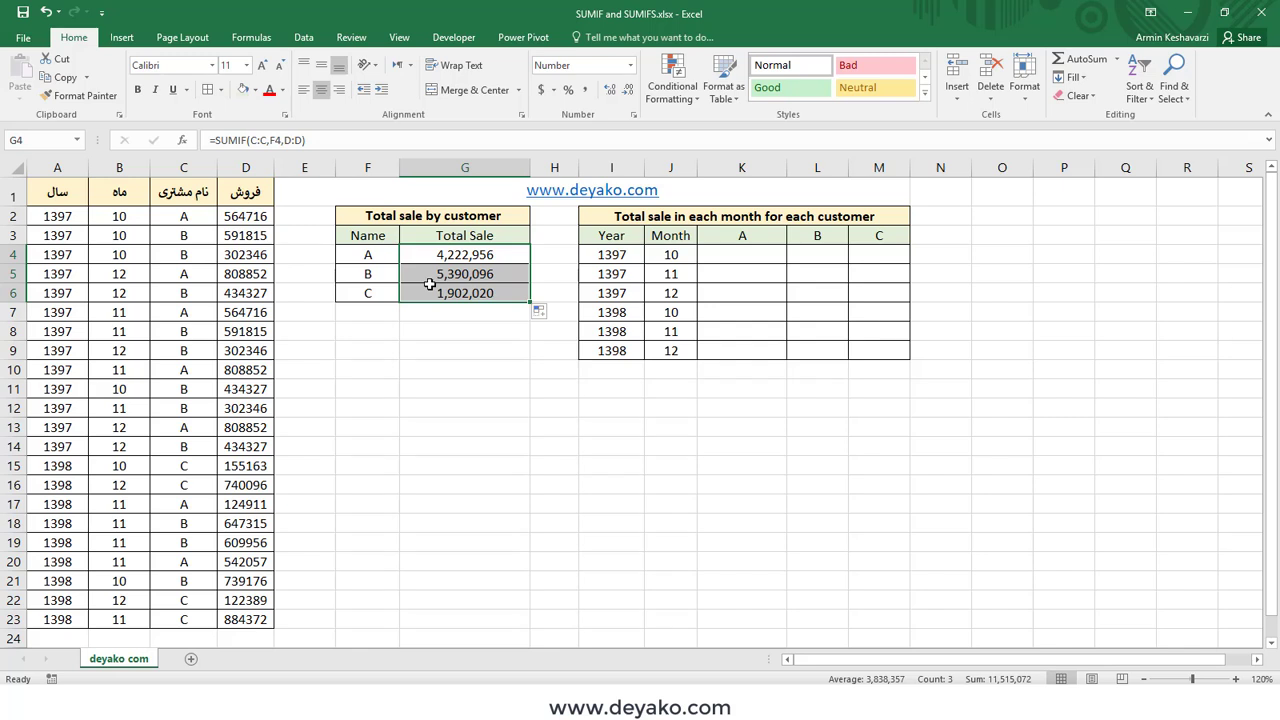
Start =SUMIFS in K4 from the autocomplete list and bring up its Function Arguments.
{"action": "left_click", "coordinate": [742, 256]}
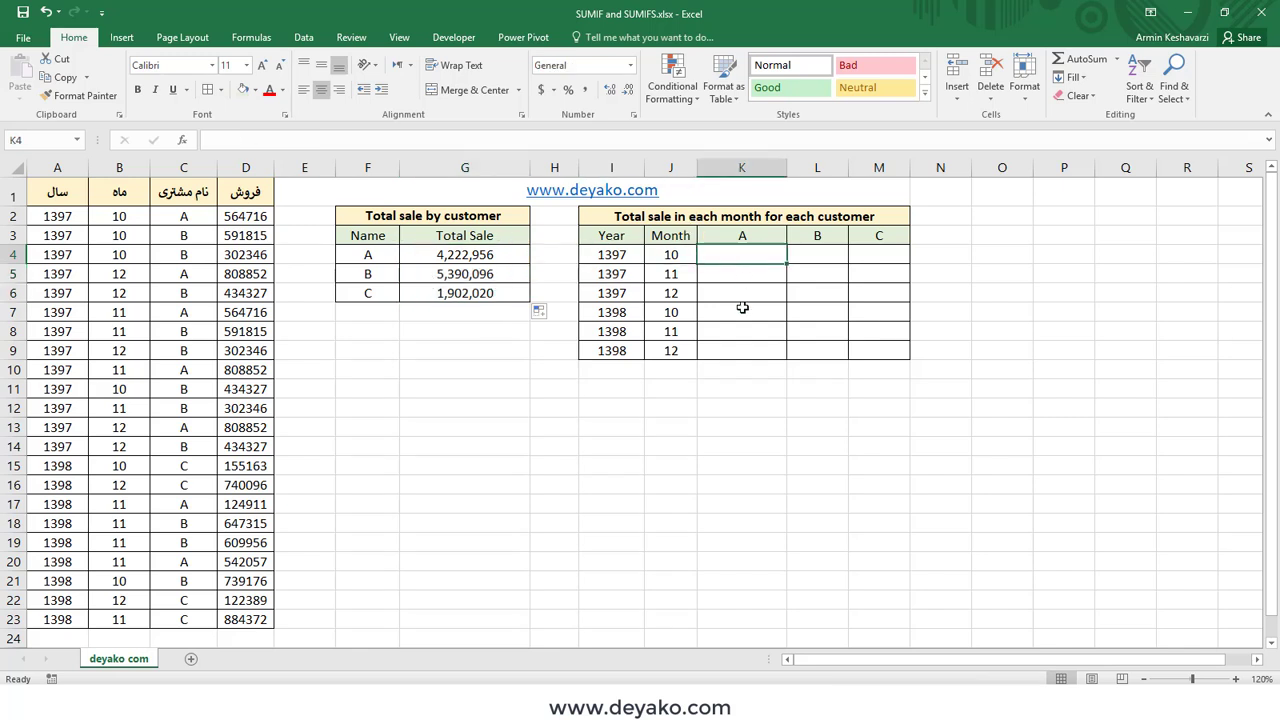
{"action": "type", "text": "=s"}
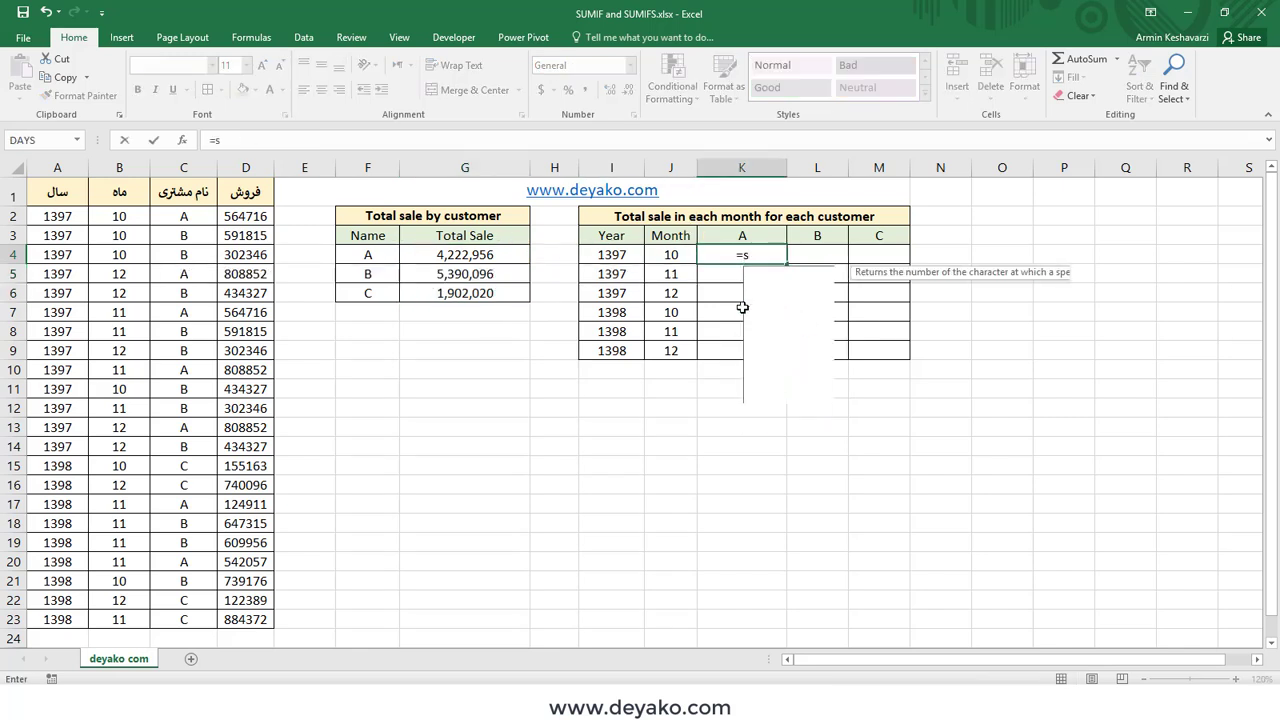
{"action": "type", "text": "umif"}
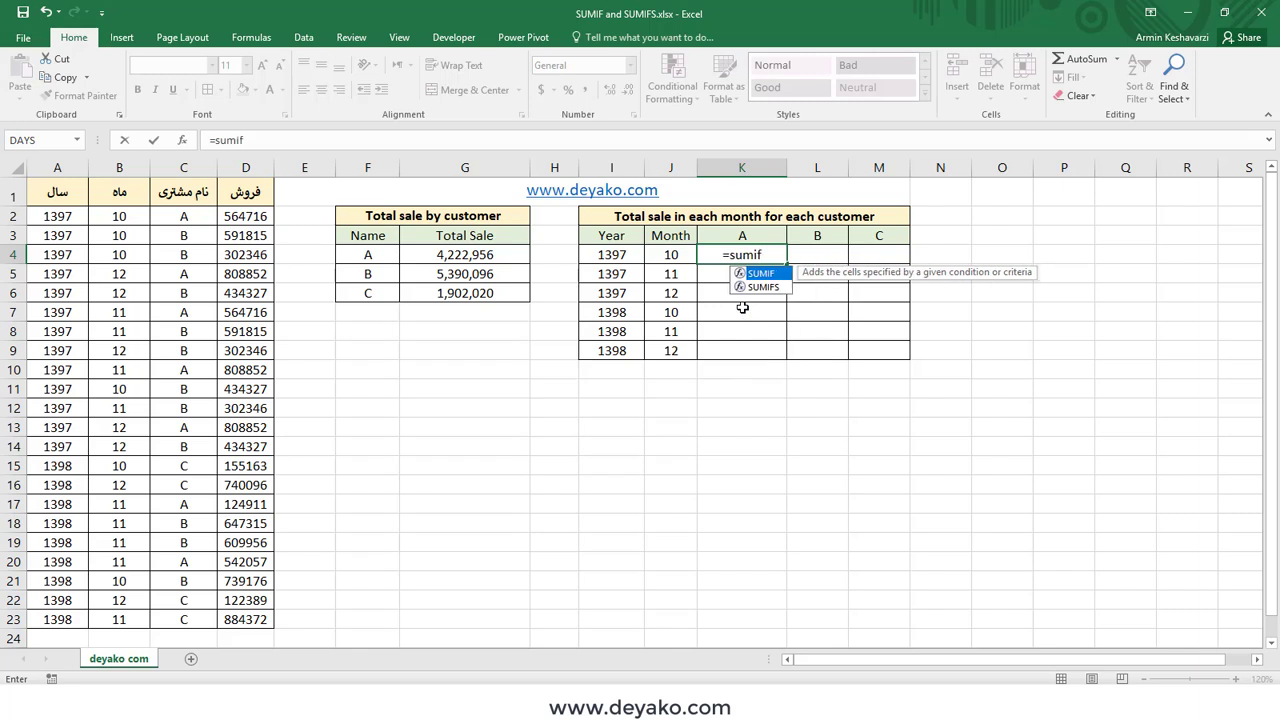
{"action": "double_click", "coordinate": [759, 285]}
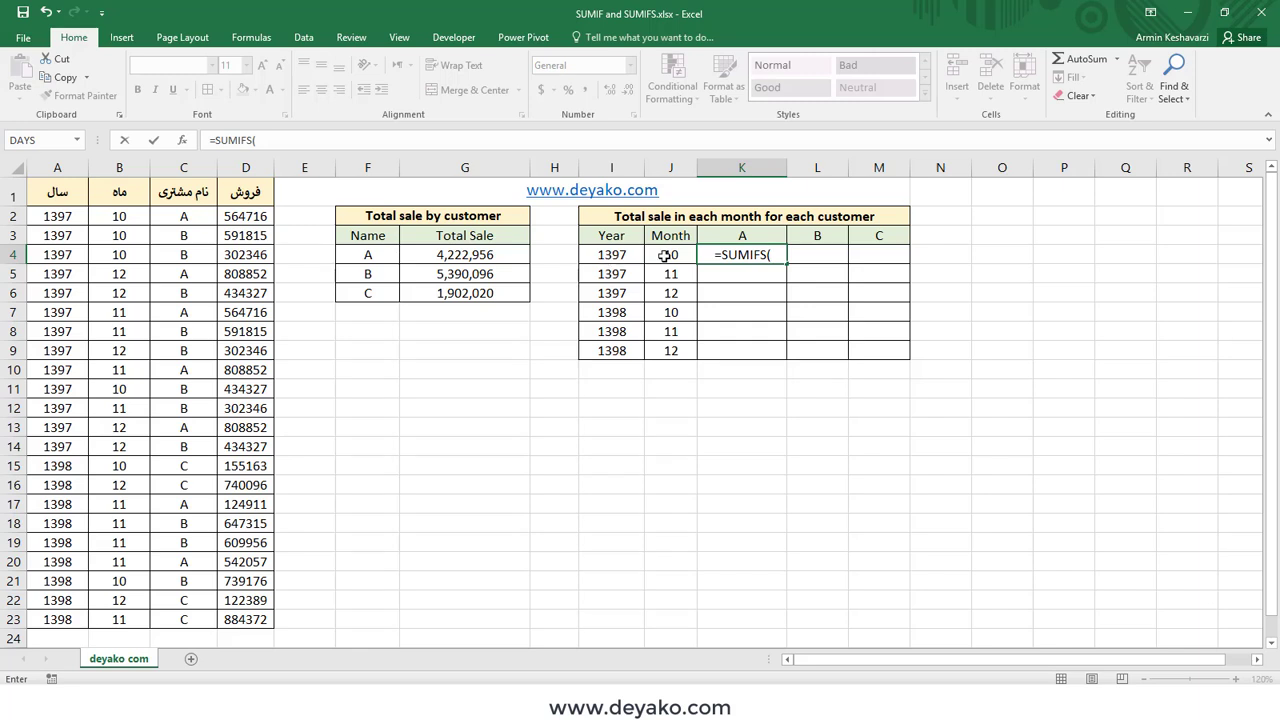
{"action": "left_click", "coordinate": [188, 139]}
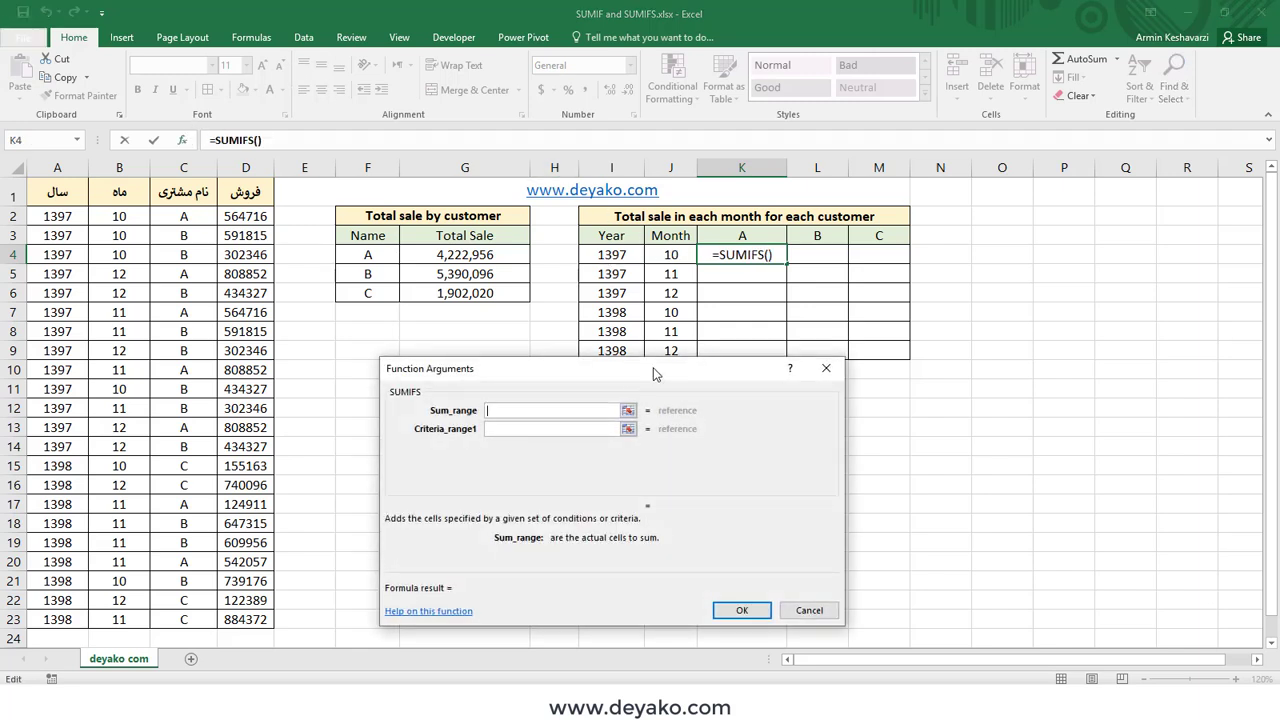
Set Sum_range to D:D and a year condition of column A matching I4.
{"action": "left_click_drag", "start_coordinate": [655, 372], "coordinate": [887, 362]}
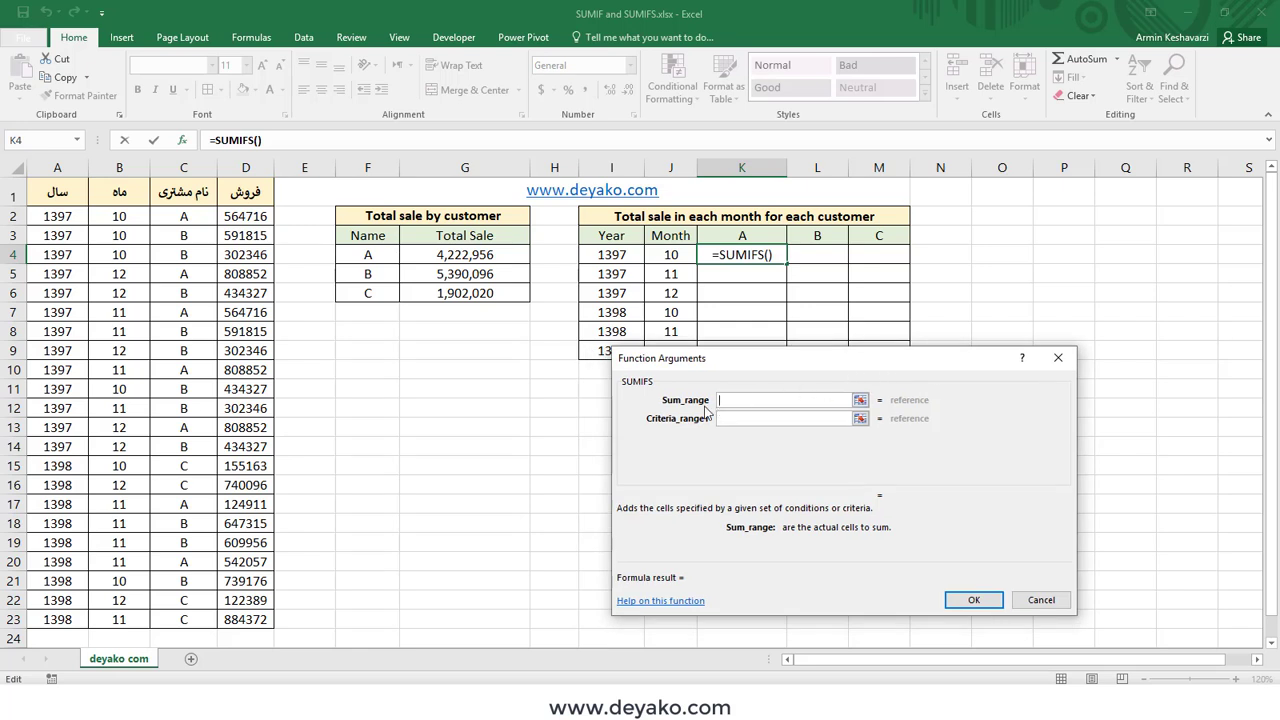
{"action": "left_click", "coordinate": [254, 160]}
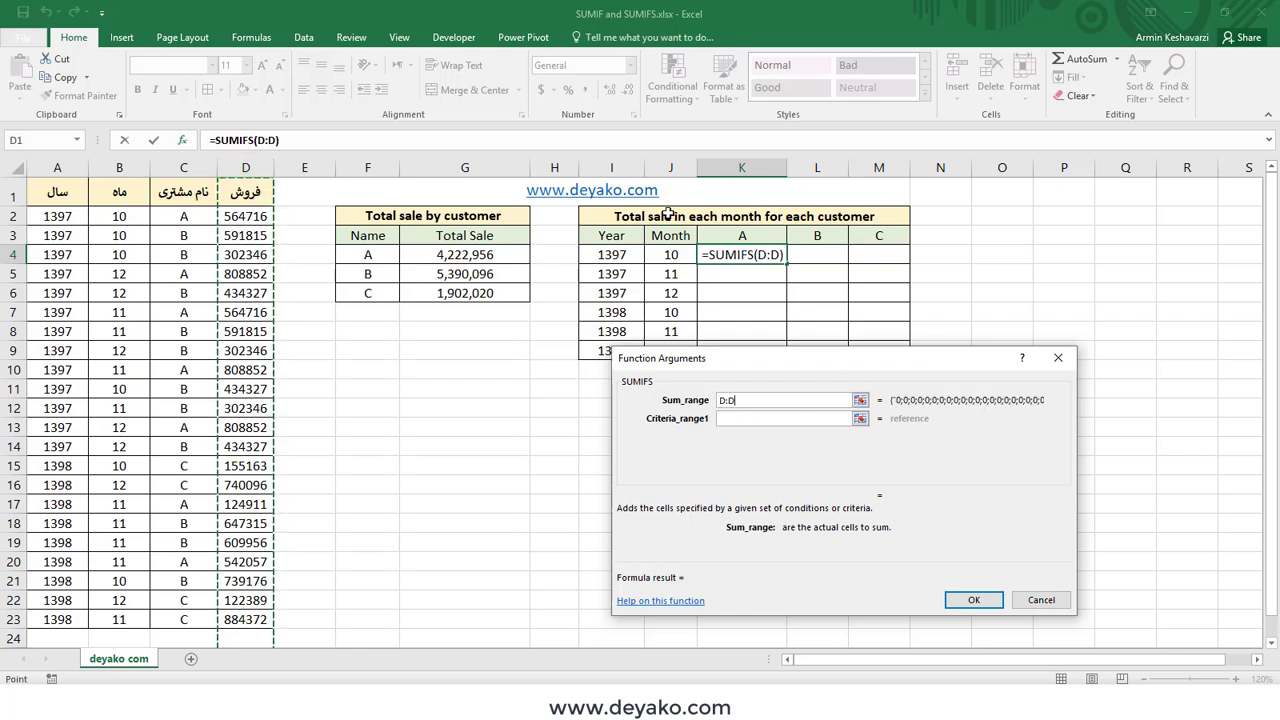
{"action": "left_click", "coordinate": [800, 418]}
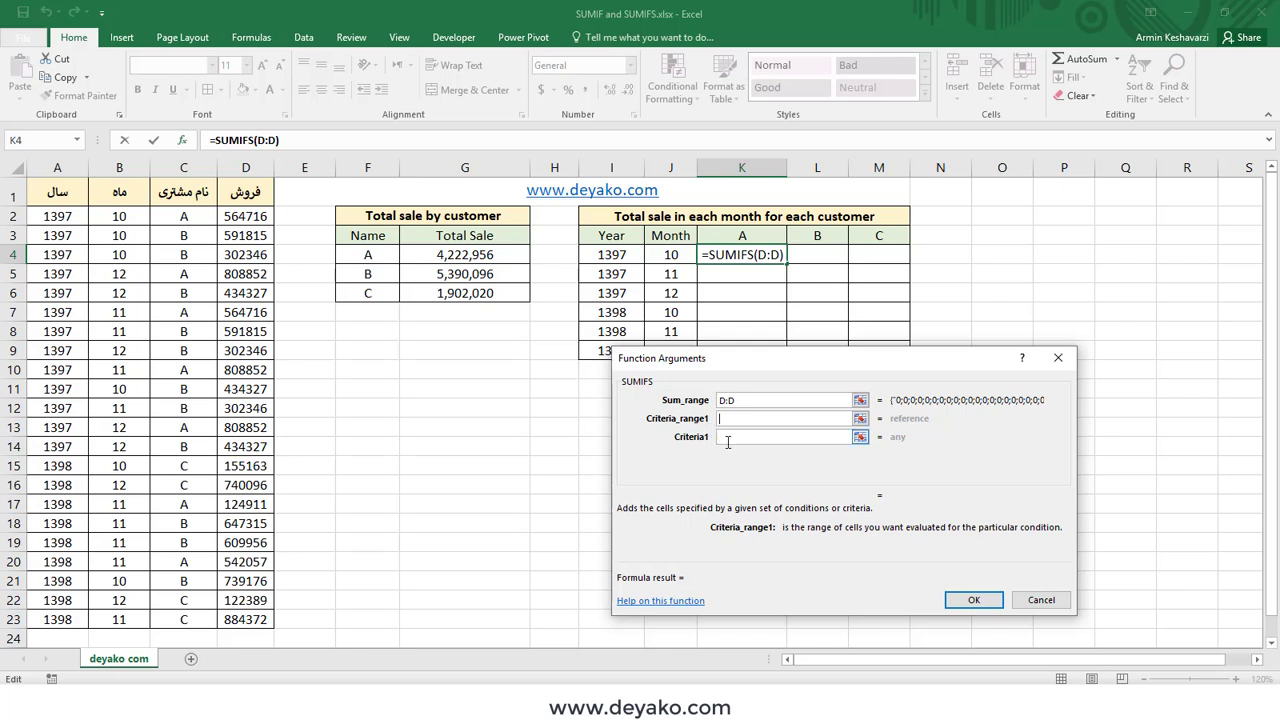
{"action": "left_click", "coordinate": [727, 441]}
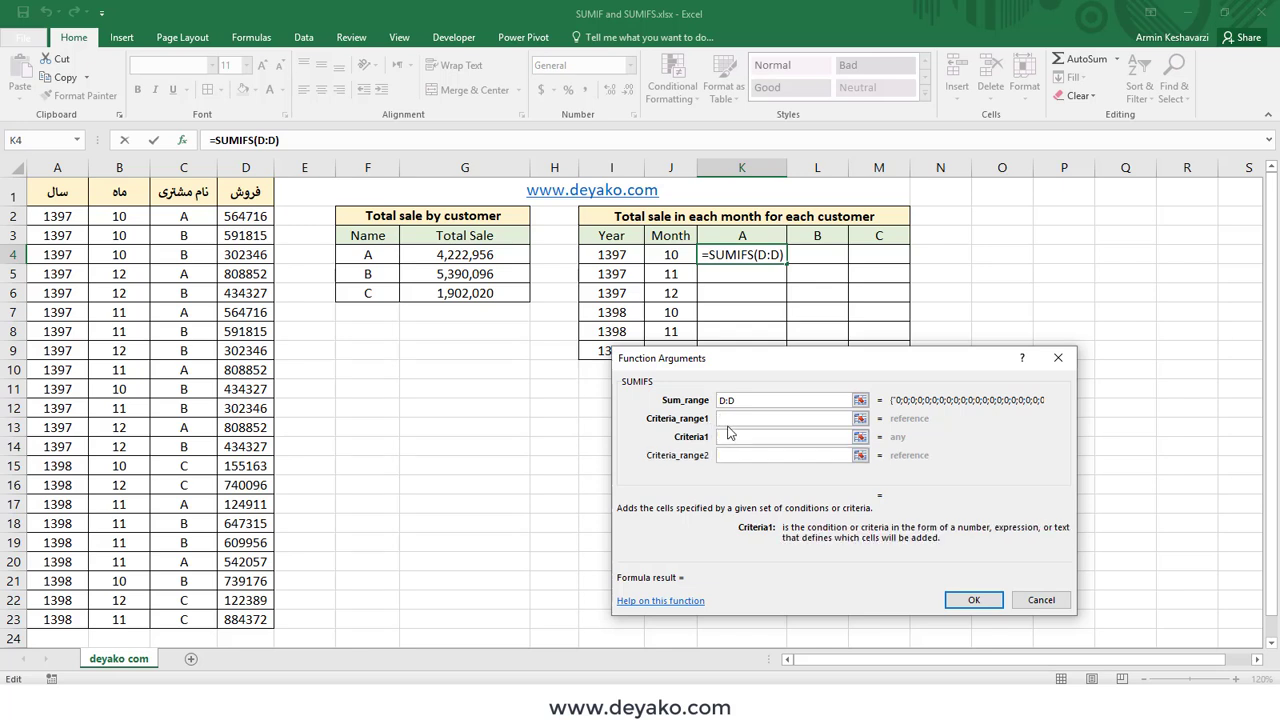
{"action": "left_click", "coordinate": [728, 421]}
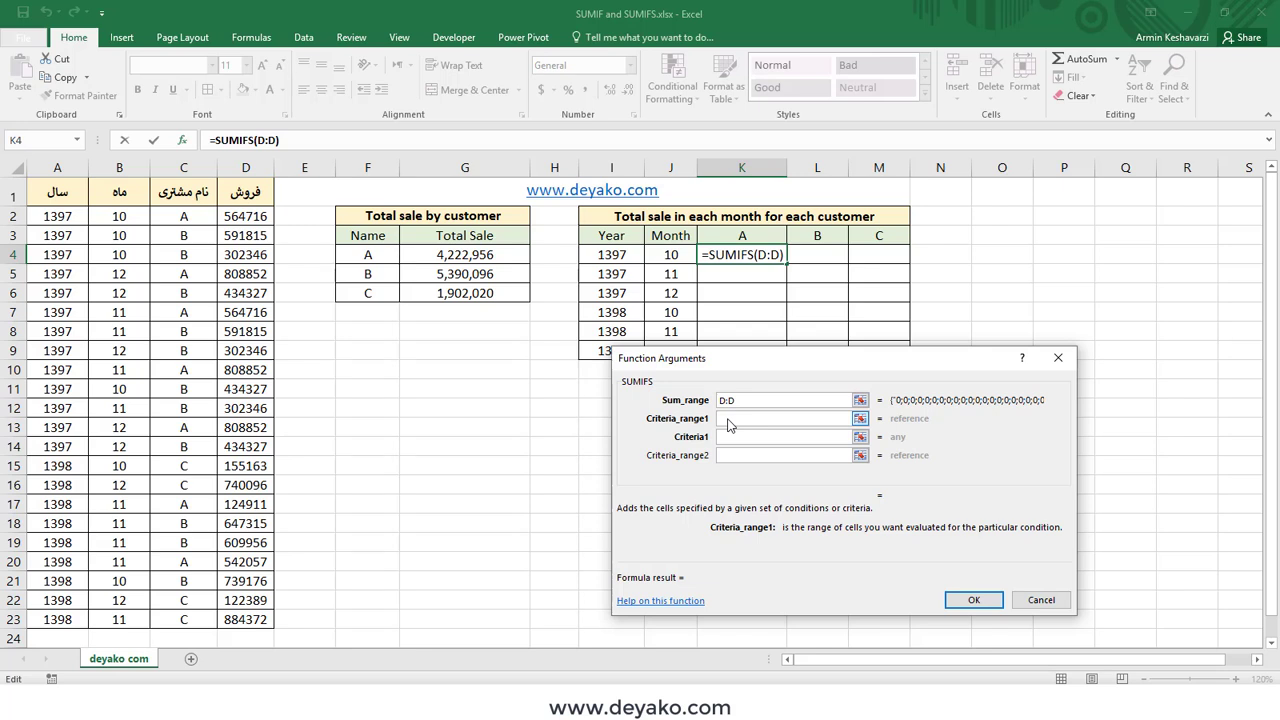
{"action": "left_click", "coordinate": [57, 166]}
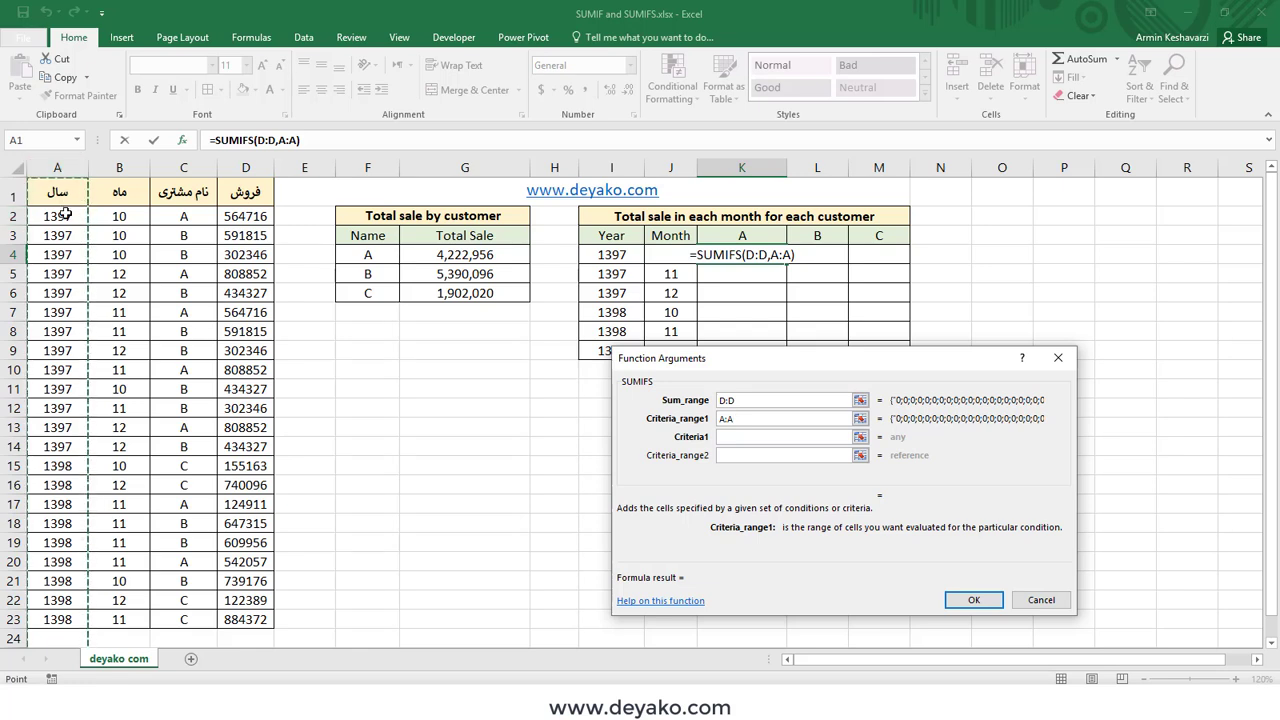
{"action": "key", "text": "Tab"}
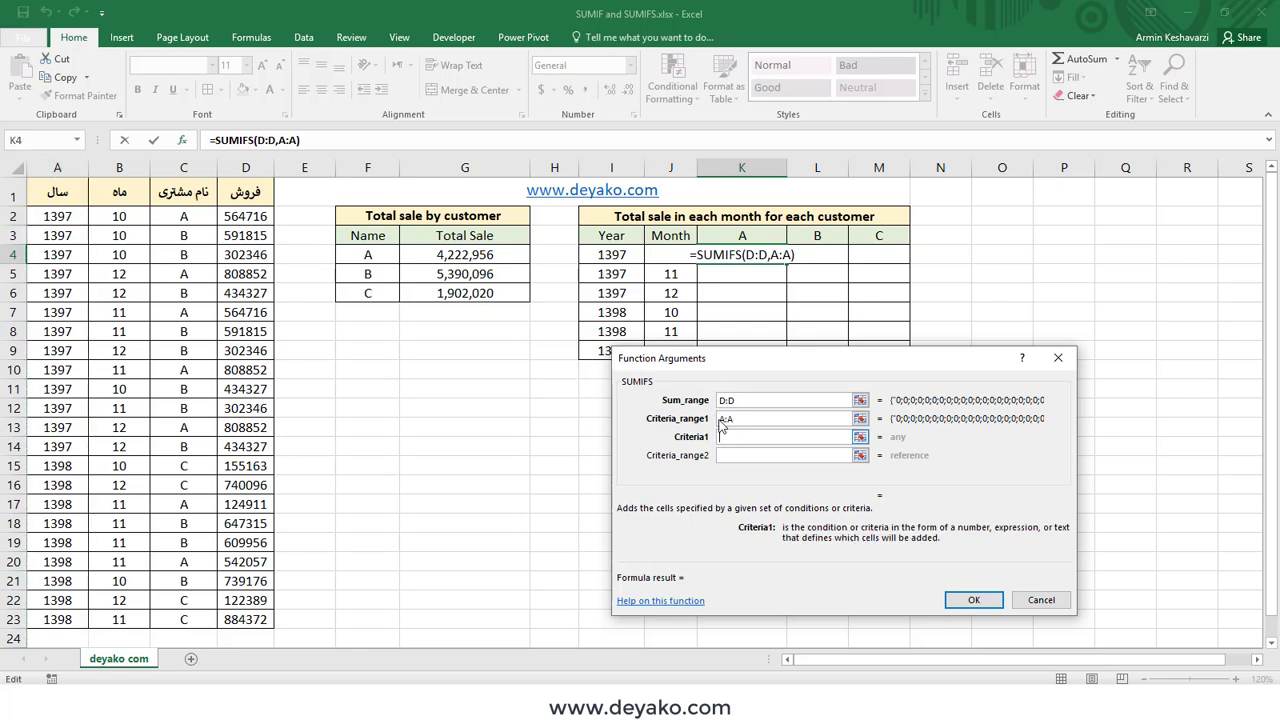
{"action": "left_click", "coordinate": [620, 254]}
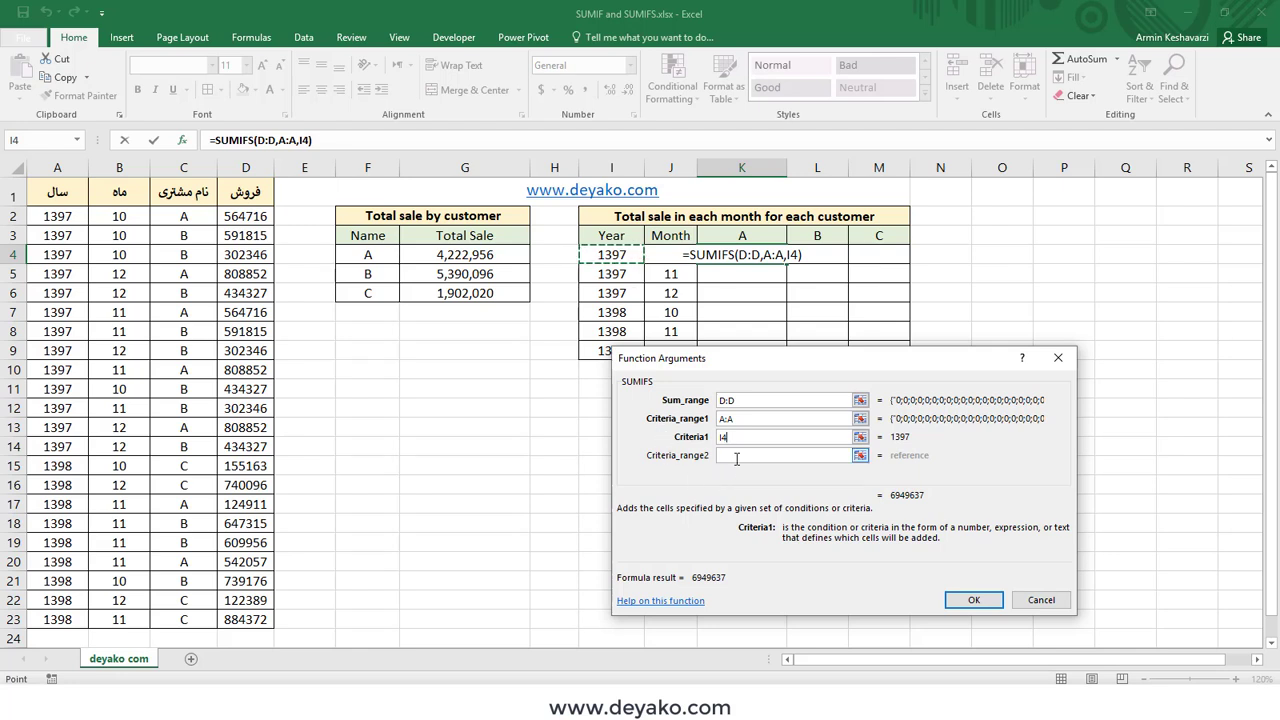
Add the month condition B:B matching J4 and confirm, giving 1893204 for 1397/10.
{"action": "left_click", "coordinate": [736, 456]}
{"action": "type", "text": "B:B"}
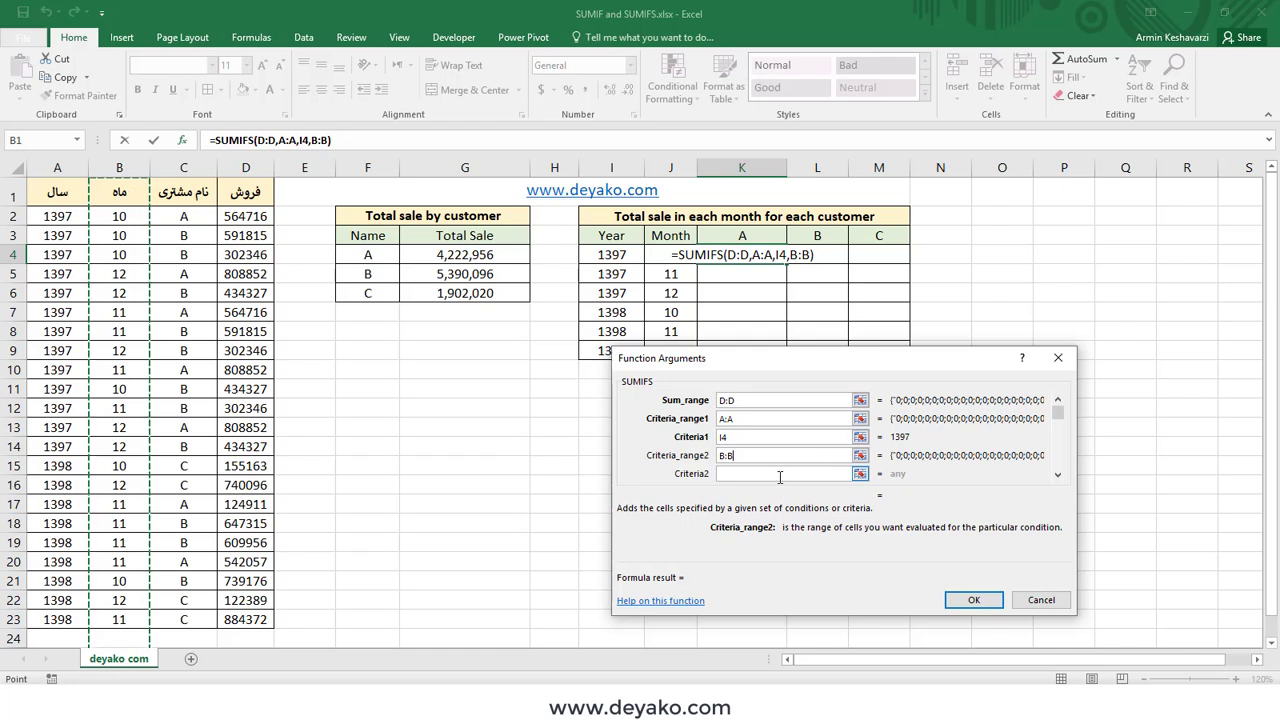
{"action": "key", "text": "Tab"}
{"action": "left_click", "coordinate": [640, 258]}
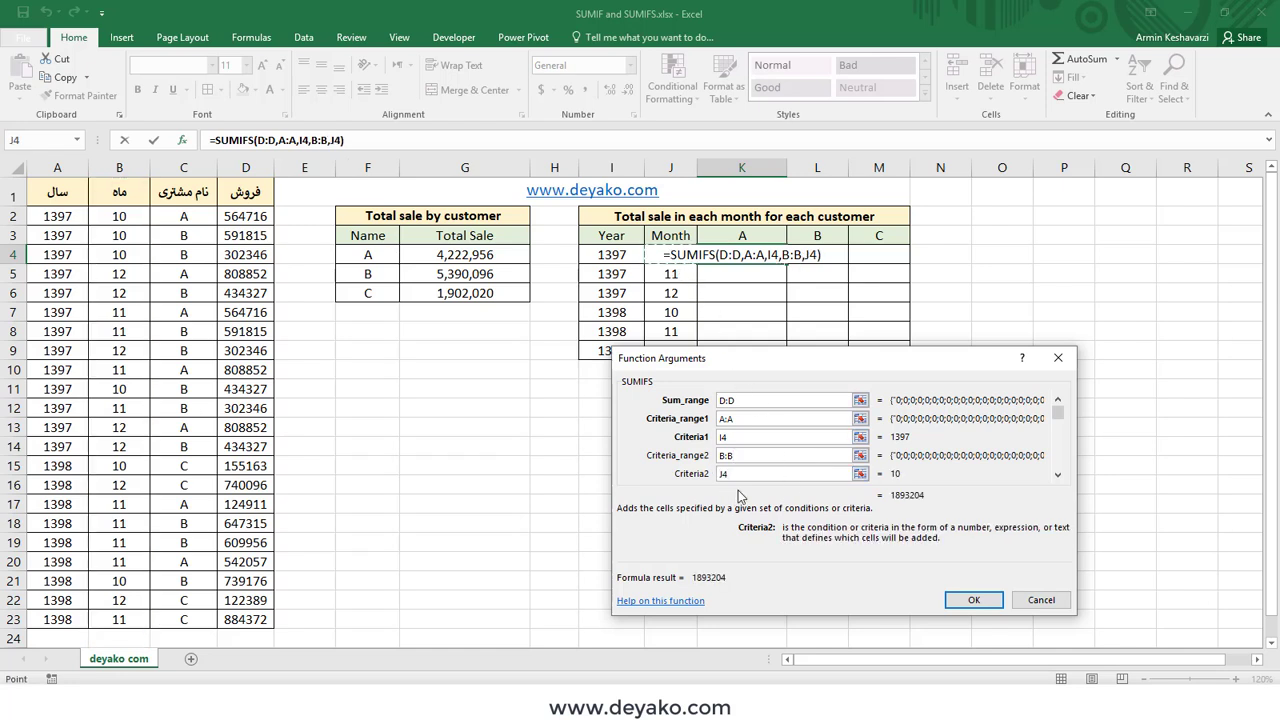
{"action": "mouse_move", "coordinate": [744, 401]}
{"action": "left_mouse_down"}
{"action": "mouse_move", "coordinate": [723, 404]}
{"action": "mouse_move", "coordinate": [718, 437]}
{"action": "left_mouse_up"}
{"action": "mouse_move", "coordinate": [746, 458]}
{"action": "left_mouse_down"}
{"action": "mouse_move", "coordinate": [719, 458]}
{"action": "mouse_move", "coordinate": [718, 480]}
{"action": "left_mouse_up"}
{"action": "left_click", "coordinate": [974, 601]}
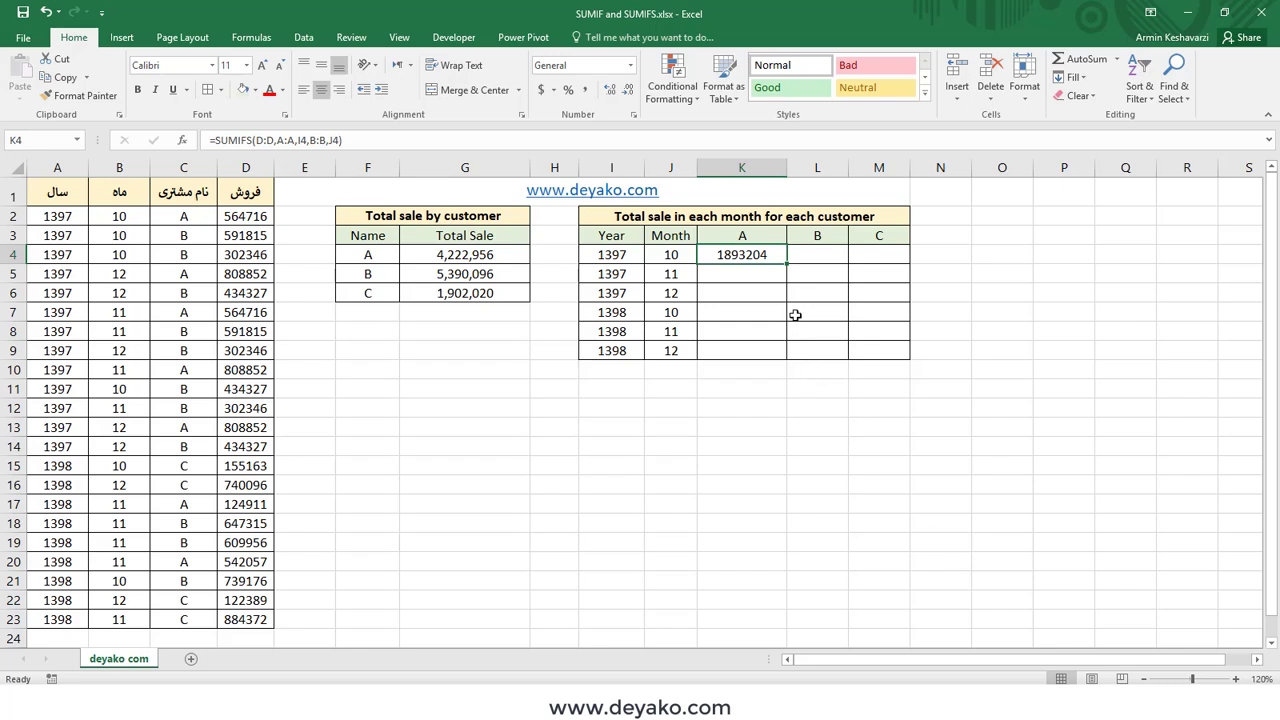
Copy G4's thousands-separator format onto K4 with Format Painter.
{"action": "left_click", "coordinate": [515, 262]}
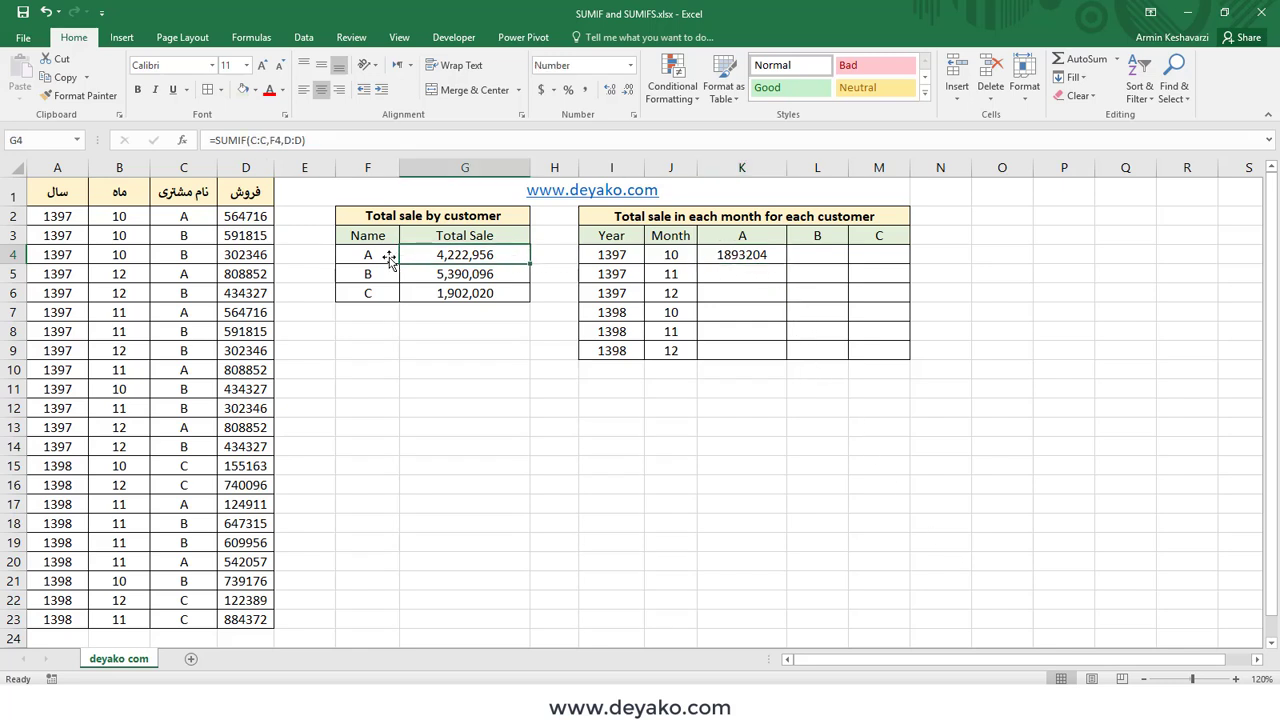
{"action": "left_click", "coordinate": [80, 95]}
{"action": "left_click", "coordinate": [772, 253]}
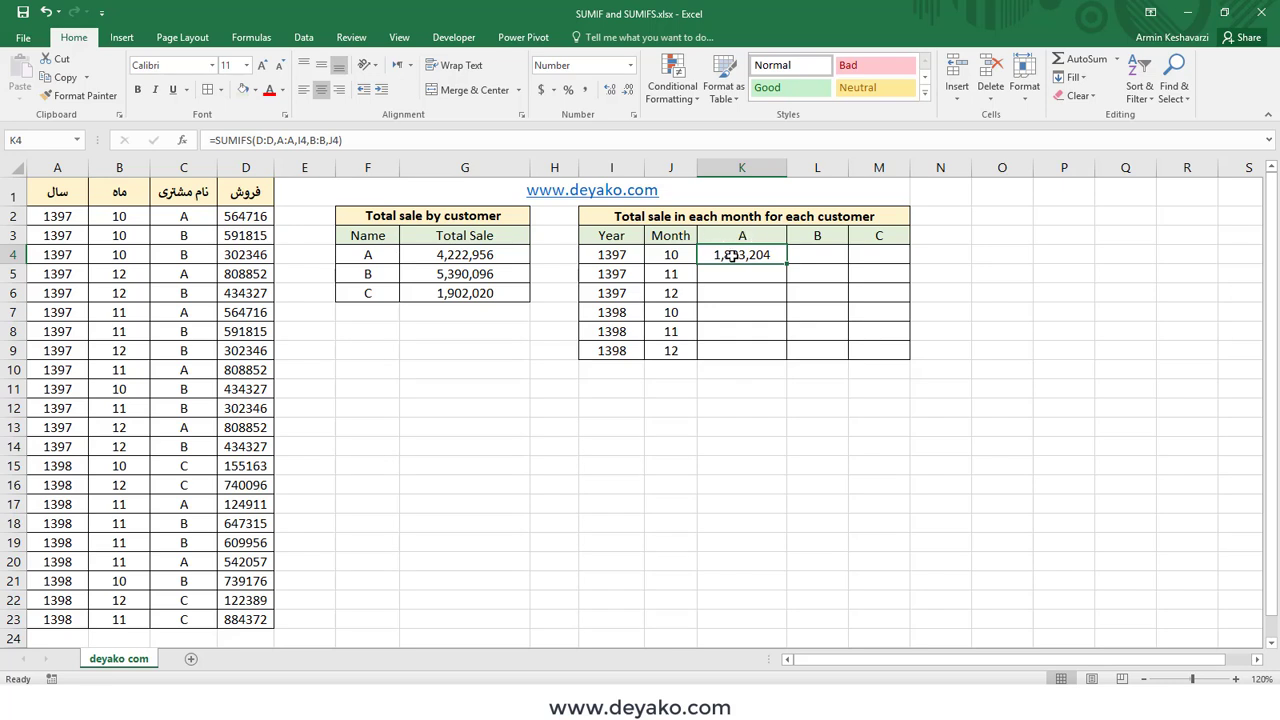
Add Criteria_range3 C:C with Criteria3 K3, giving 564,716 for customer A.
{"action": "left_click", "coordinate": [181, 142]}
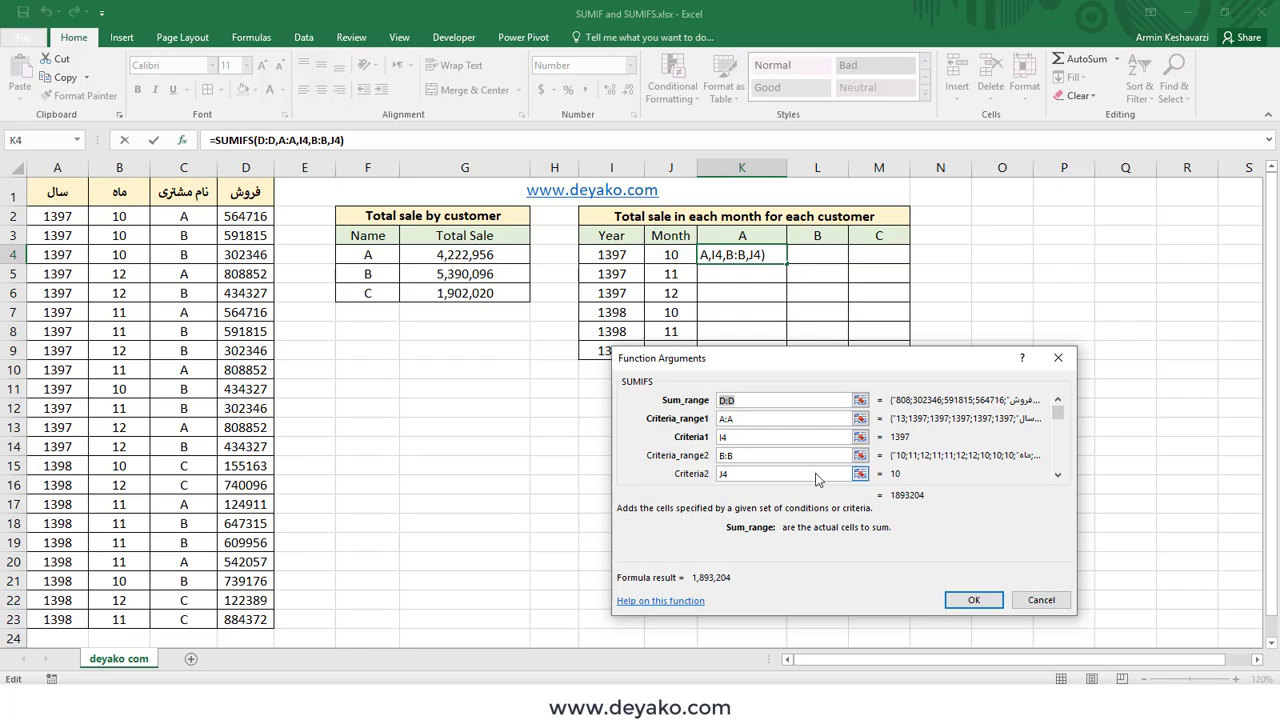
{"action": "left_click", "coordinate": [813, 473]}
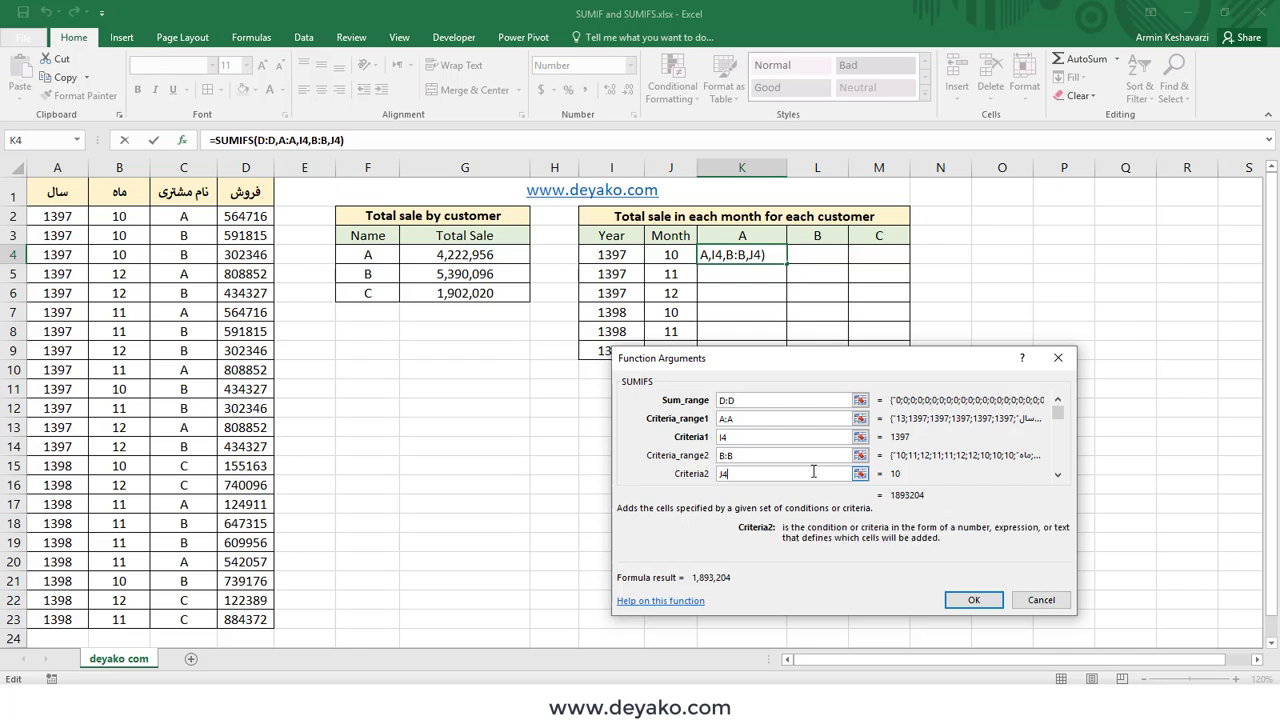
{"action": "left_click", "coordinate": [1057, 475]}
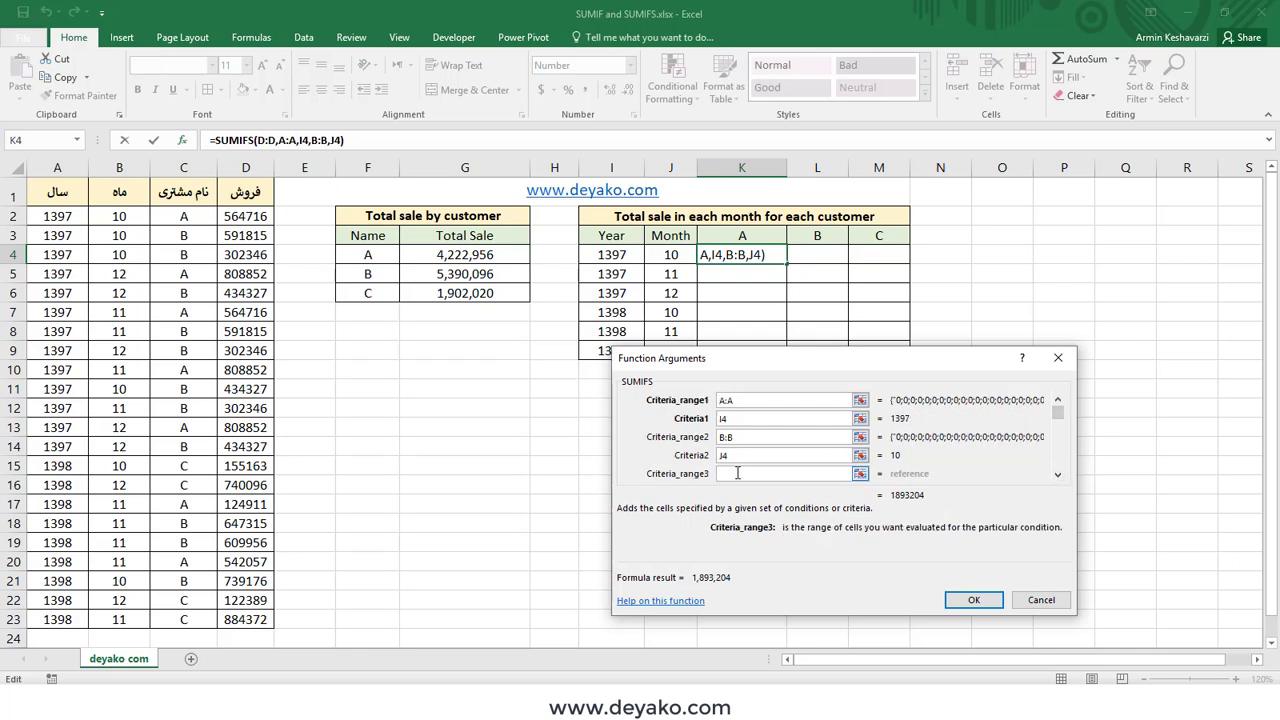
{"action": "left_click", "coordinate": [181, 160]}
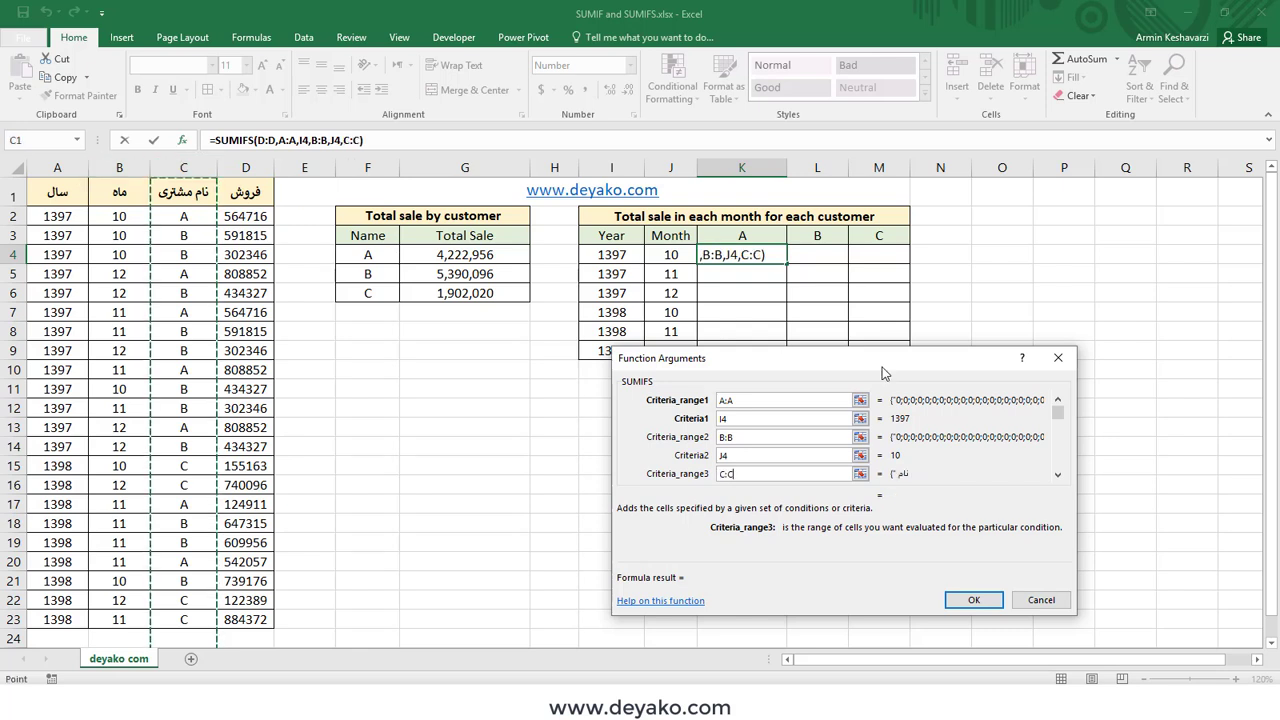
{"action": "left_click", "coordinate": [1057, 475]}
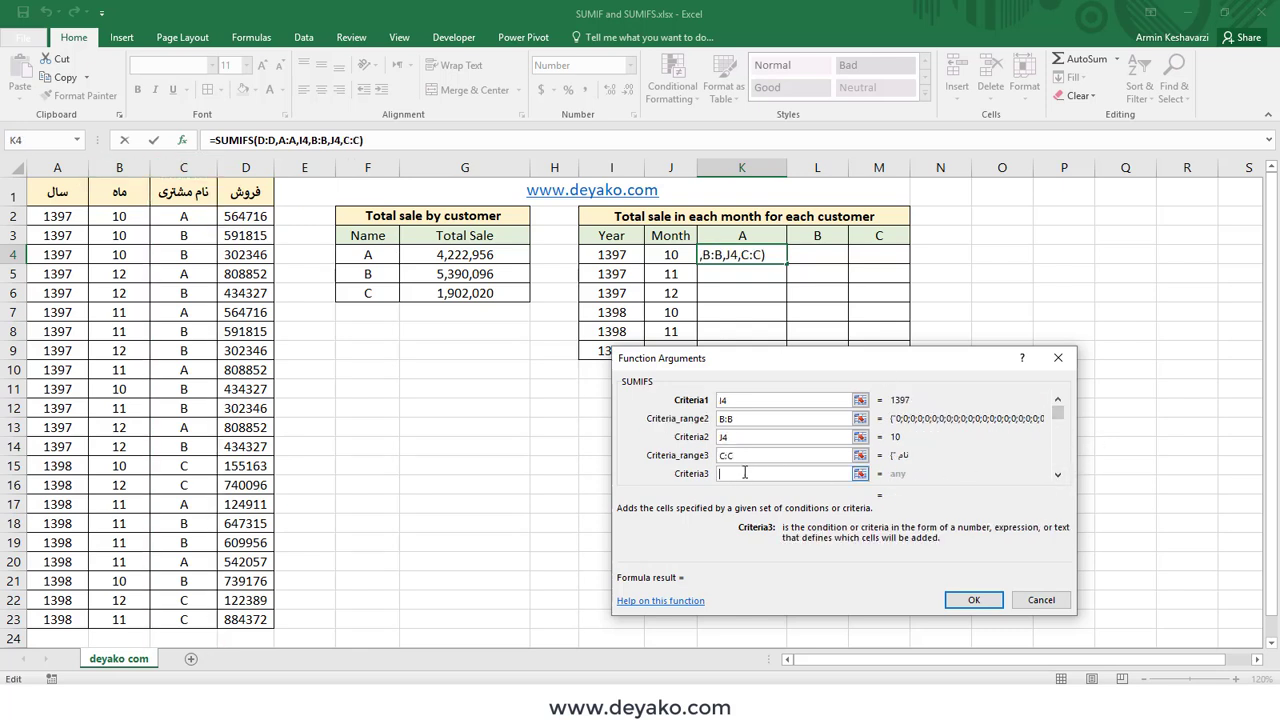
{"action": "left_click", "coordinate": [737, 235]}
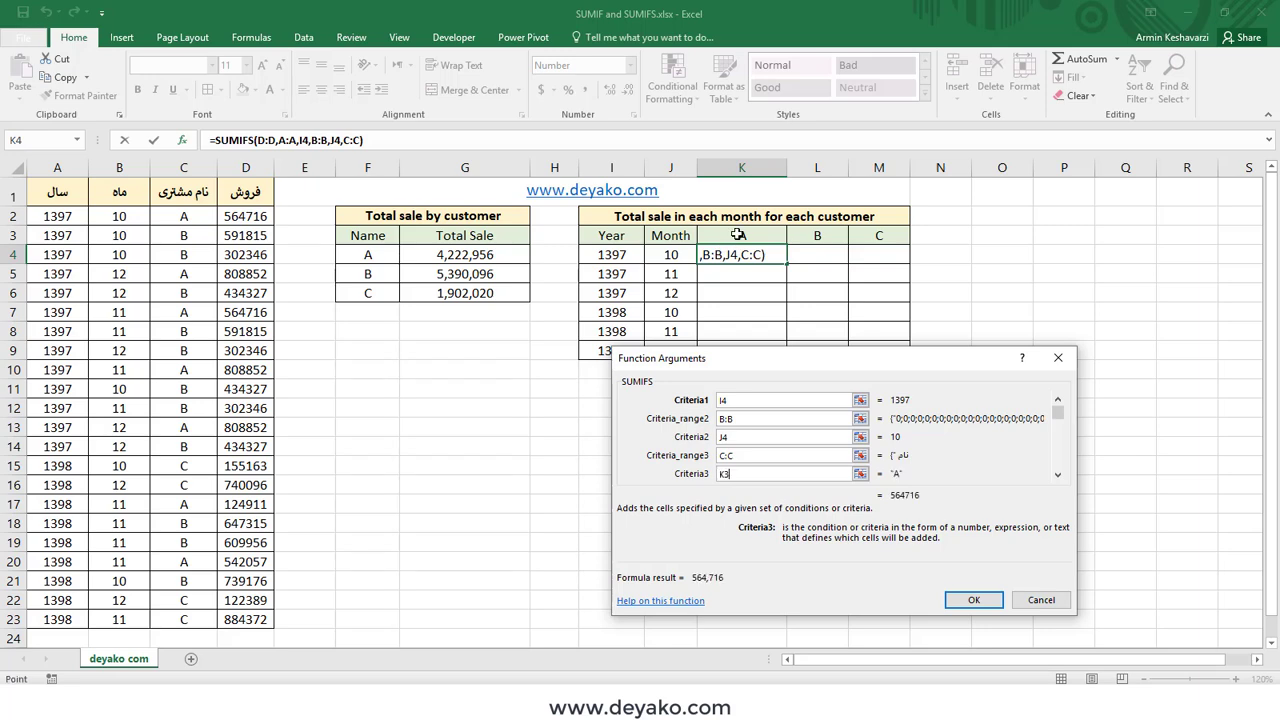
{"action": "left_click", "coordinate": [968, 600]}
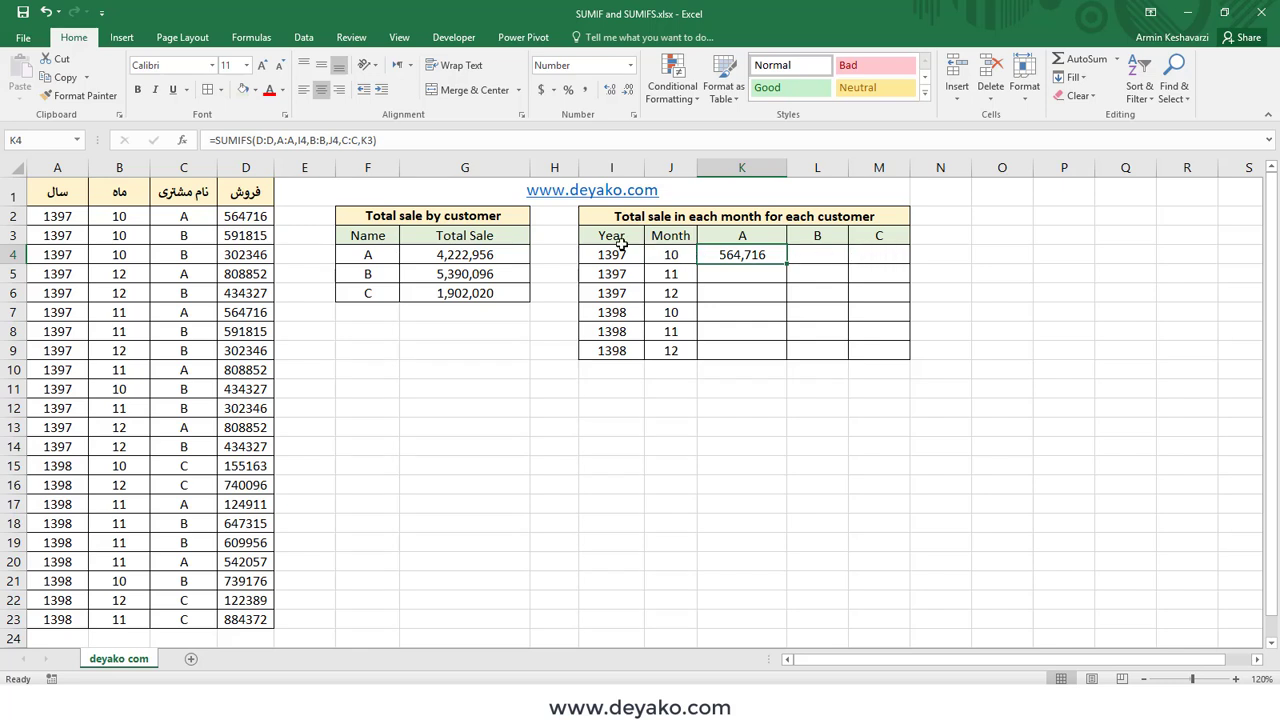
Change the K3 criterion in K4's formula to K$3.
{"action": "left_click", "coordinate": [297, 140]}
{"action": "left_click", "coordinate": [331, 140]}
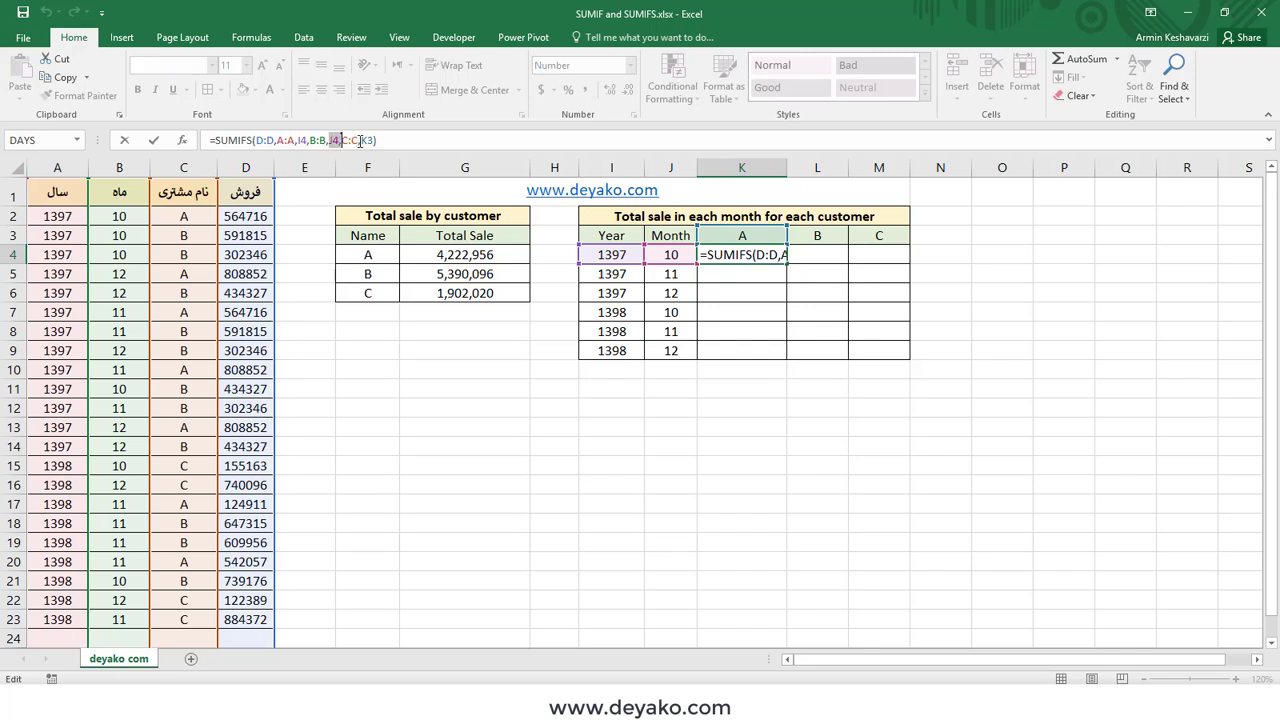
{"action": "left_click", "coordinate": [363, 140]}
{"action": "left_click", "coordinate": [368, 140]}
{"action": "type", "text": "$"}
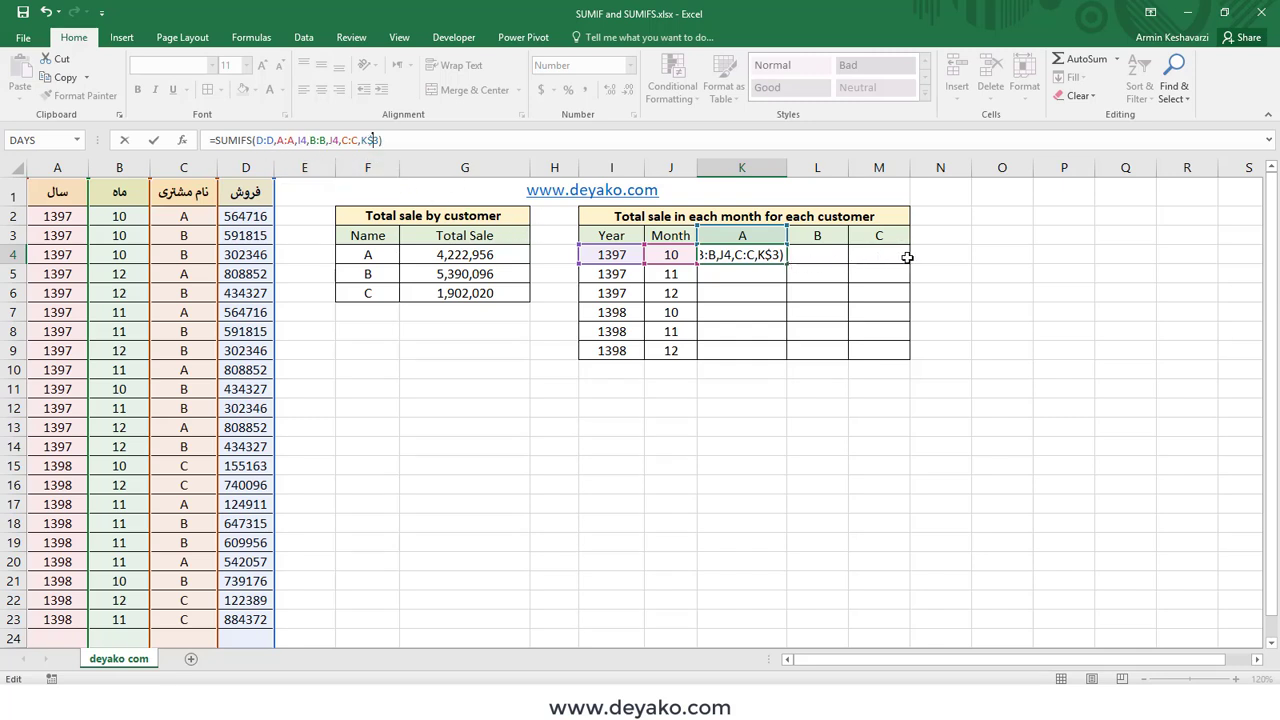
Make the D:D, A:A and B:B ranges absolute as $D:$D, $A:$A, $B:$B.
{"action": "double_click", "coordinate": [271, 140]}
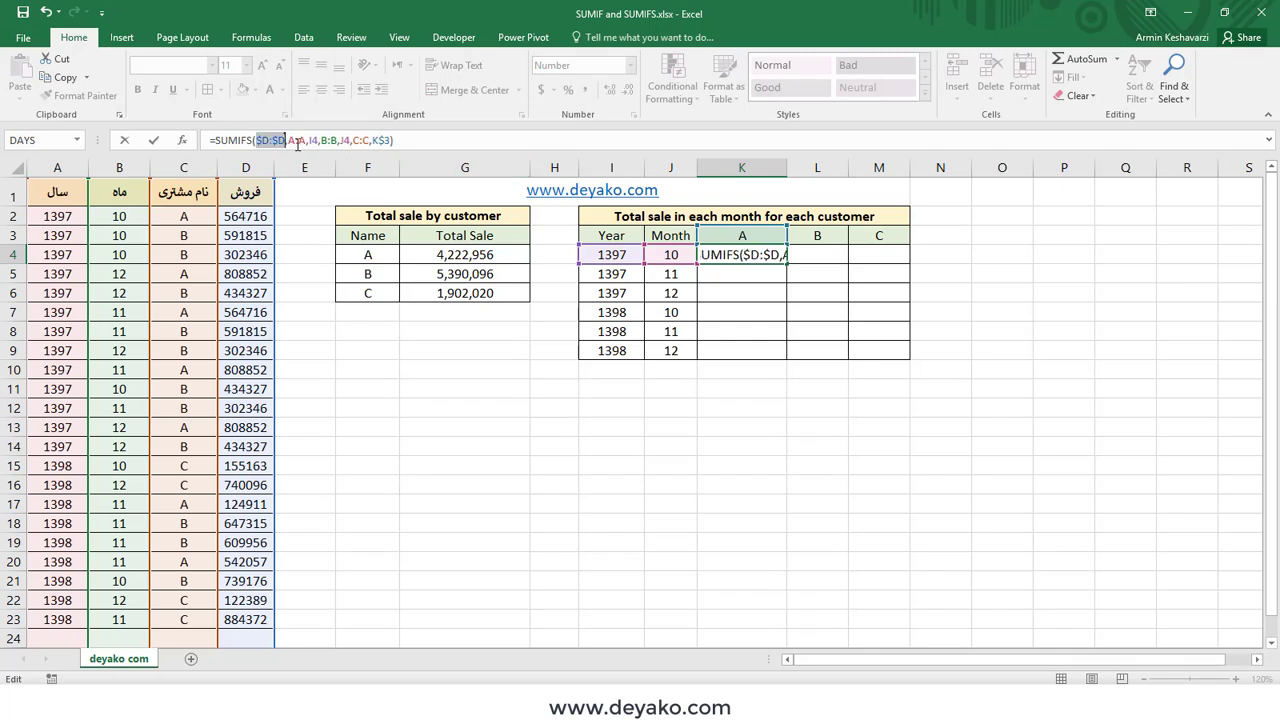
{"action": "key", "text": "F4"}
{"action": "double_click", "coordinate": [298, 140]}
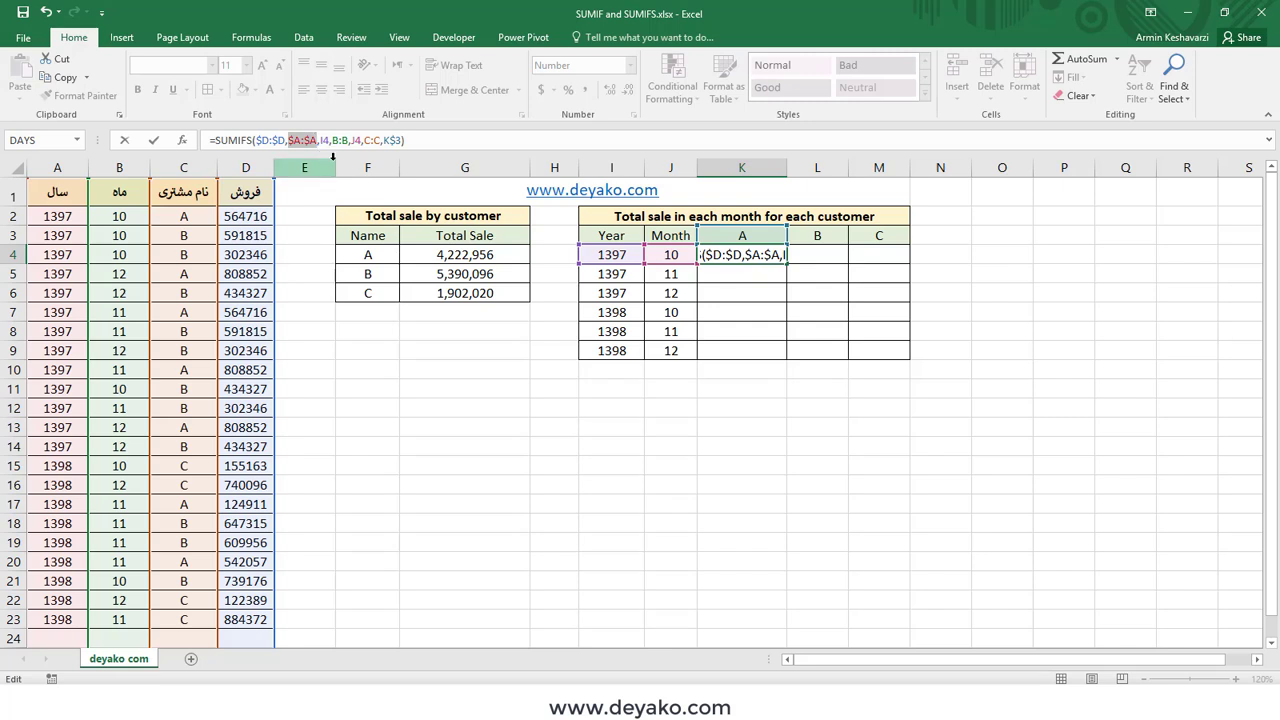
{"action": "key", "text": "F4"}
{"action": "double_click", "coordinate": [340, 140]}
{"action": "key", "text": "F4"}
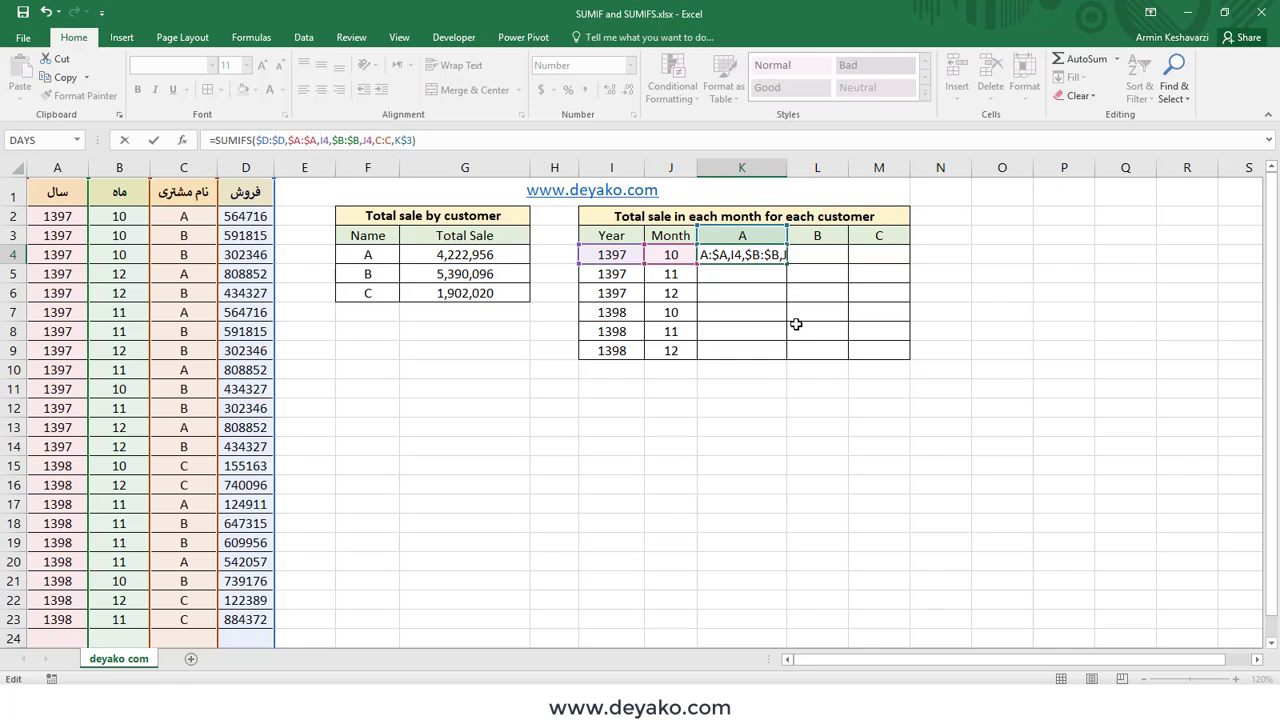
Lock $I4, $J4 and $C:$C, check K$3, and commit the formula.
{"action": "left_click", "coordinate": [323, 140]}
{"action": "type", "text": "$"}
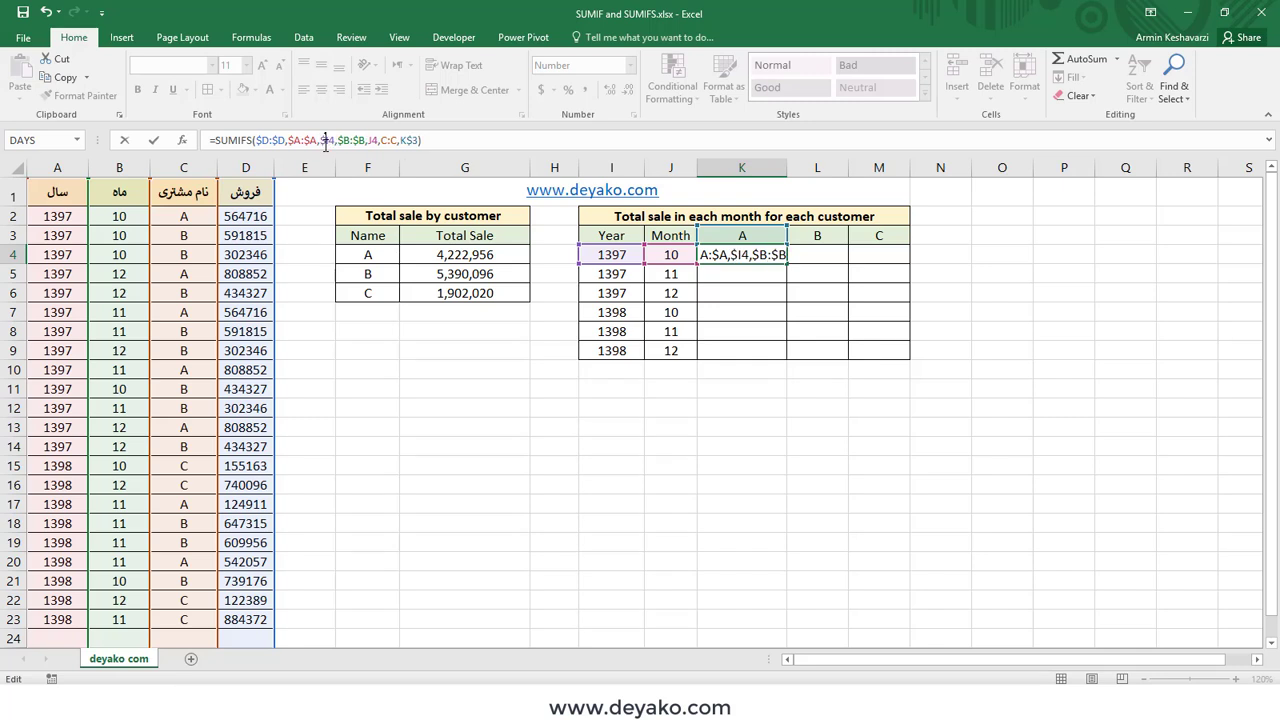
{"action": "left_click", "coordinate": [367, 140]}
{"action": "type", "text": "$"}
{"action": "left_click", "coordinate": [369, 140]}
{"action": "type", "text": "$"}
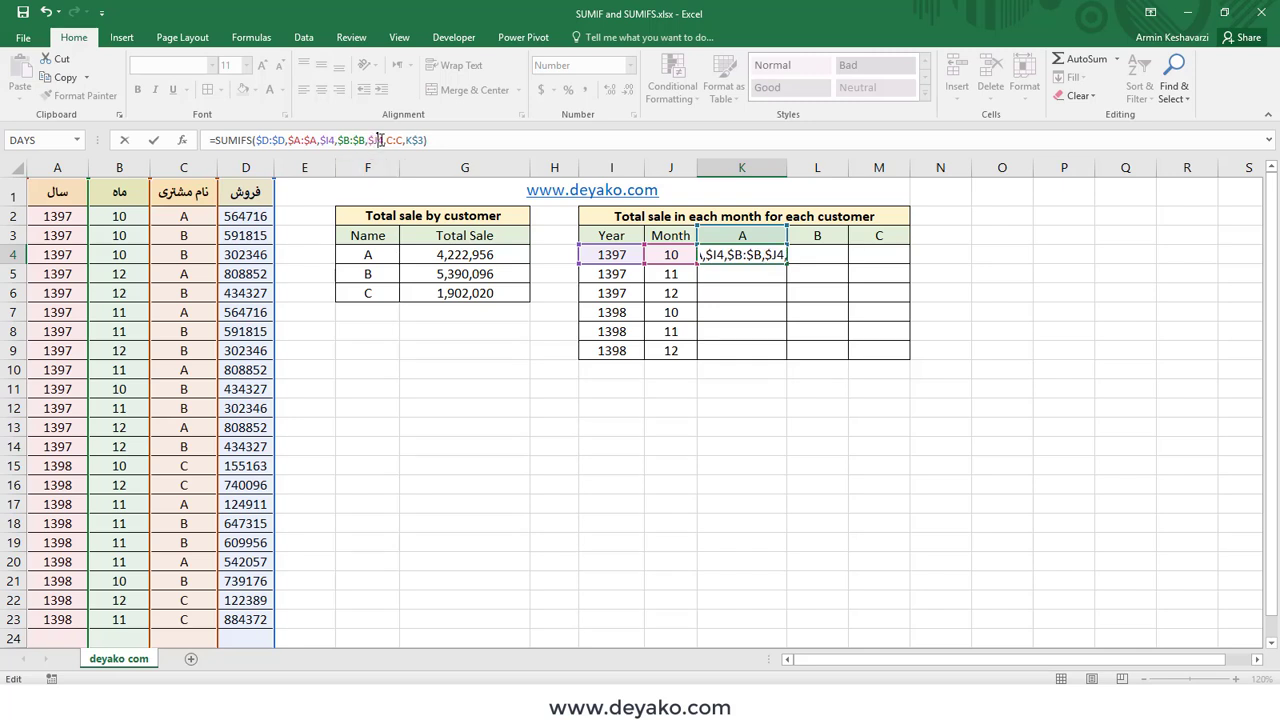
{"action": "left_click_drag", "start_coordinate": [381, 141], "coordinate": [375, 141]}
{"action": "left_click_drag", "start_coordinate": [404, 140], "coordinate": [387, 140]}
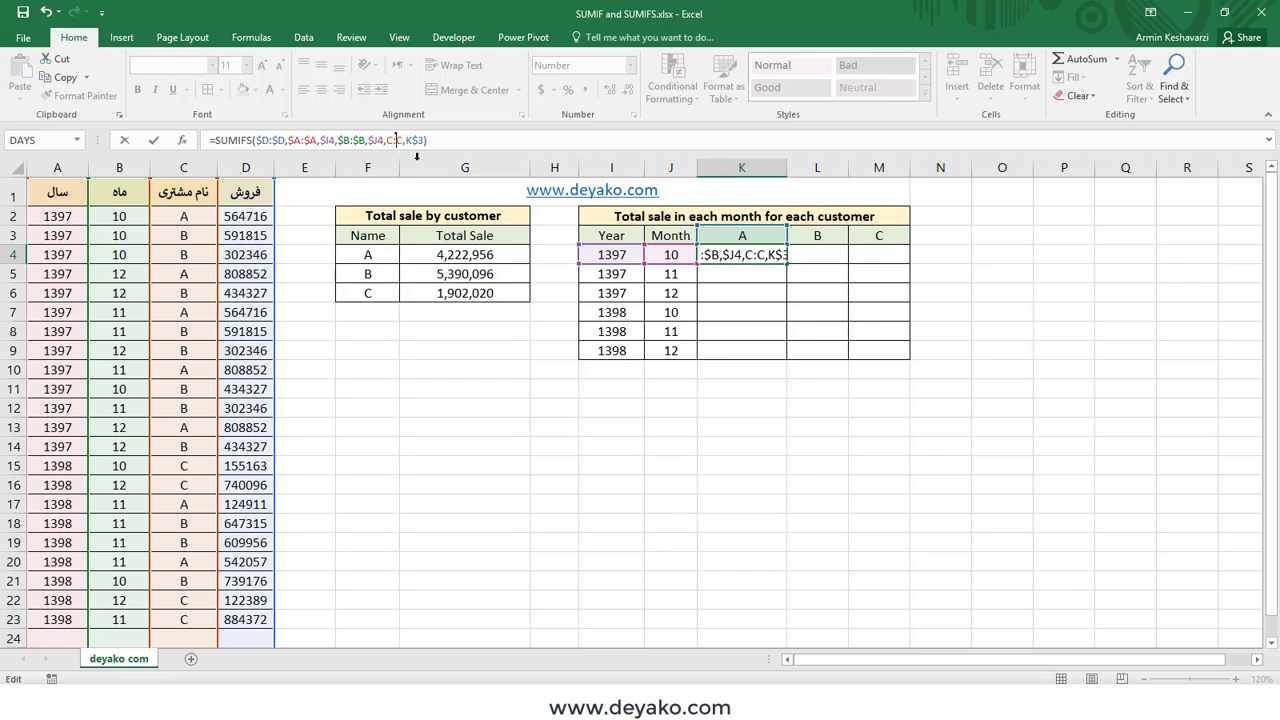
{"action": "key", "text": "F4"}
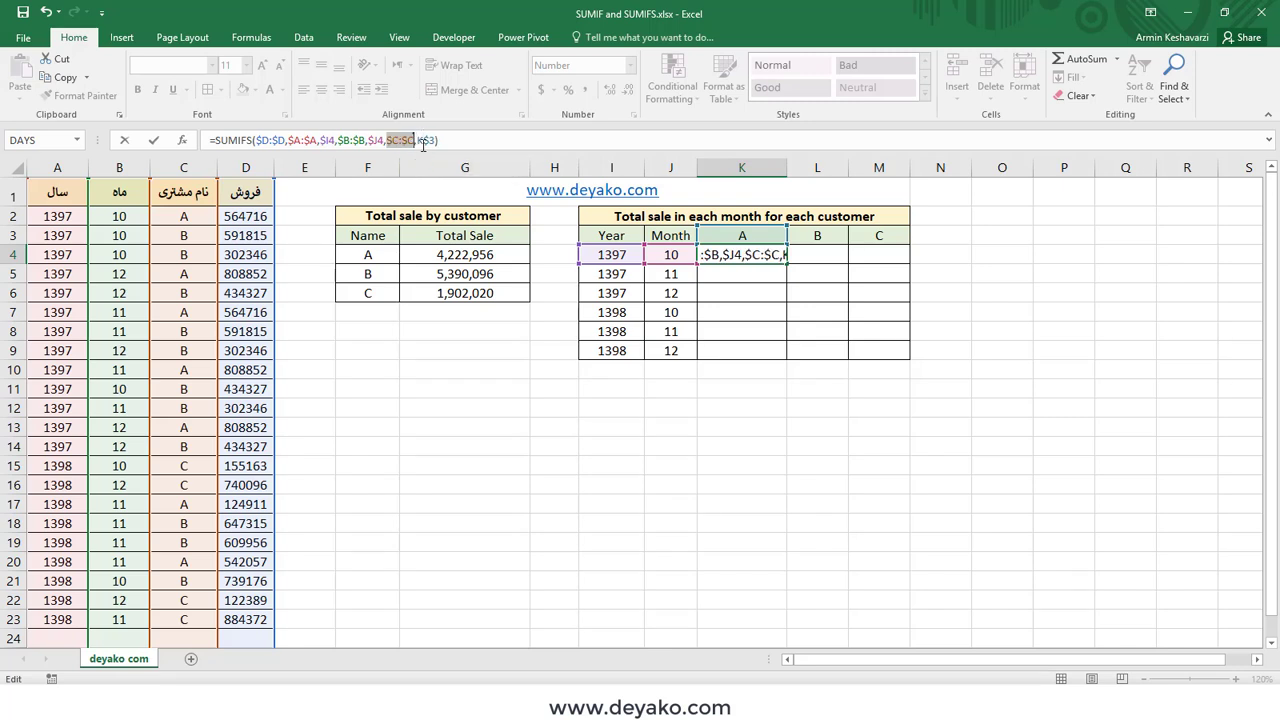
{"action": "left_click", "coordinate": [418, 141]}
{"action": "left_click_drag", "start_coordinate": [417, 141], "coordinate": [435, 143]}
{"action": "key", "text": "Return"}
Fill K4 across to M4 for customers B and C, widen column L, and check results.
{"action": "left_click", "coordinate": [774, 260]}
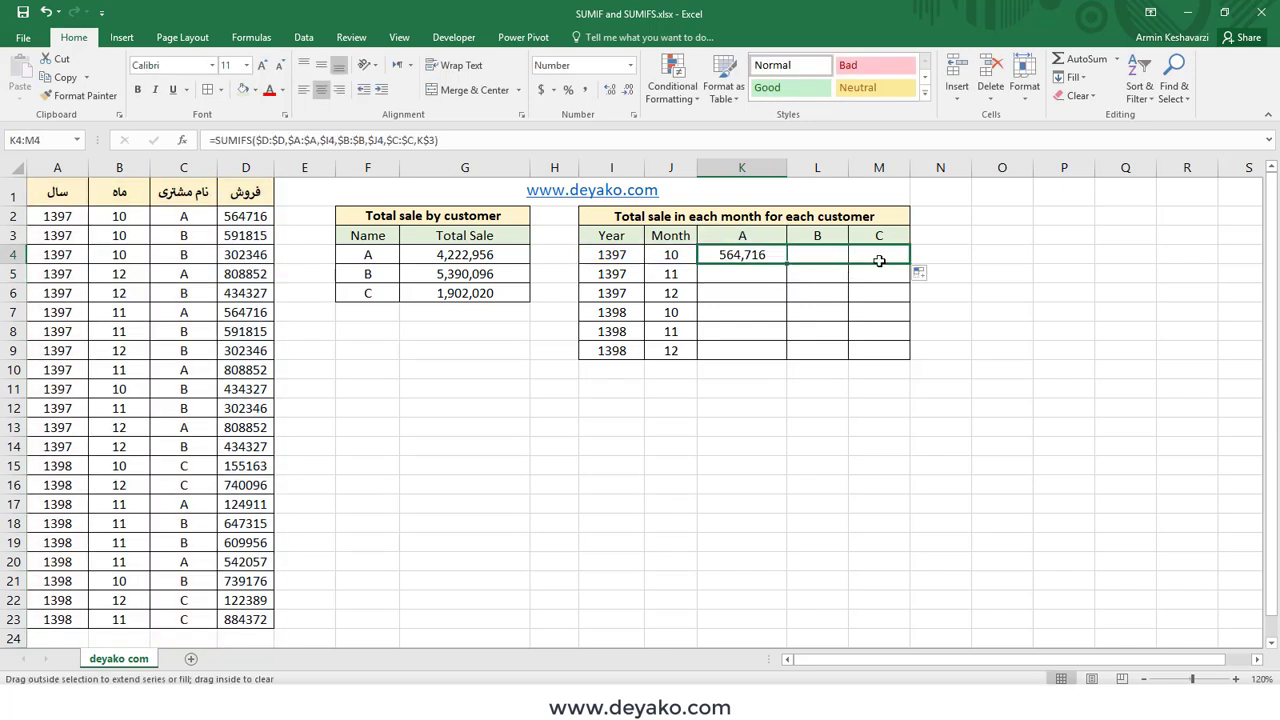
{"action": "left_click_drag", "start_coordinate": [789, 262], "coordinate": [878, 262]}
{"action": "double_click", "coordinate": [848, 167]}
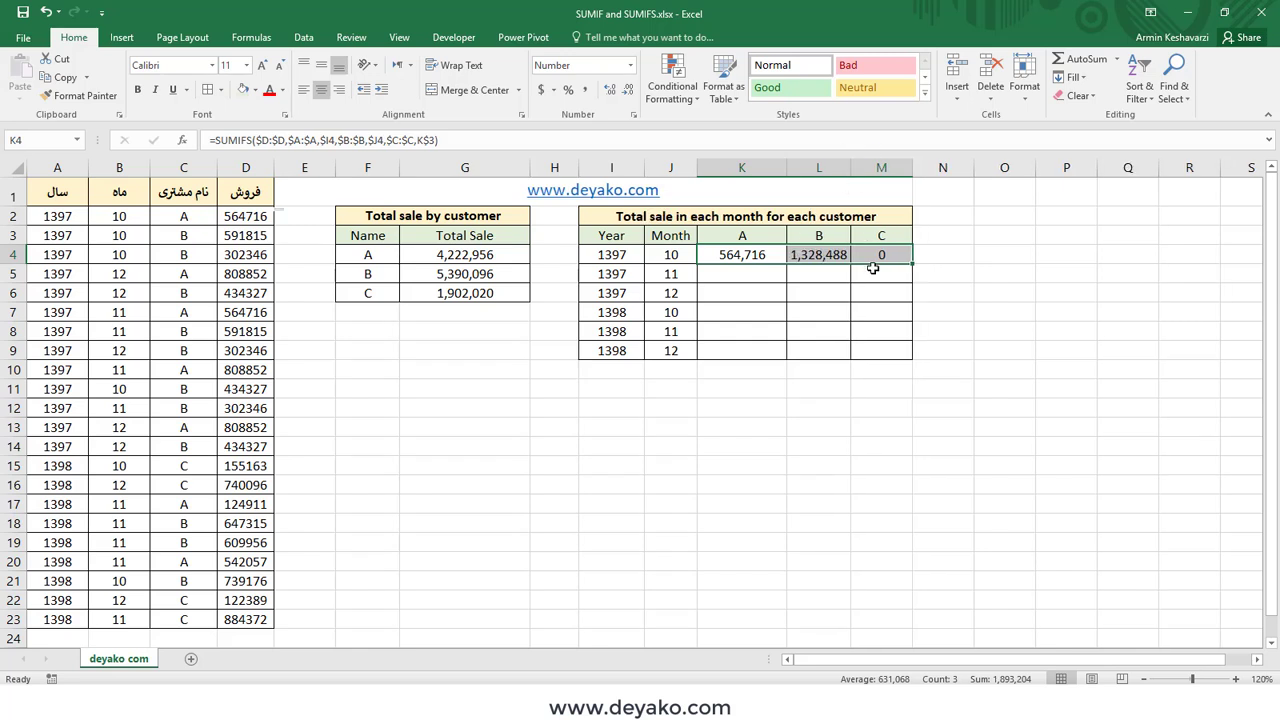
{"action": "left_click", "coordinate": [885, 255]}
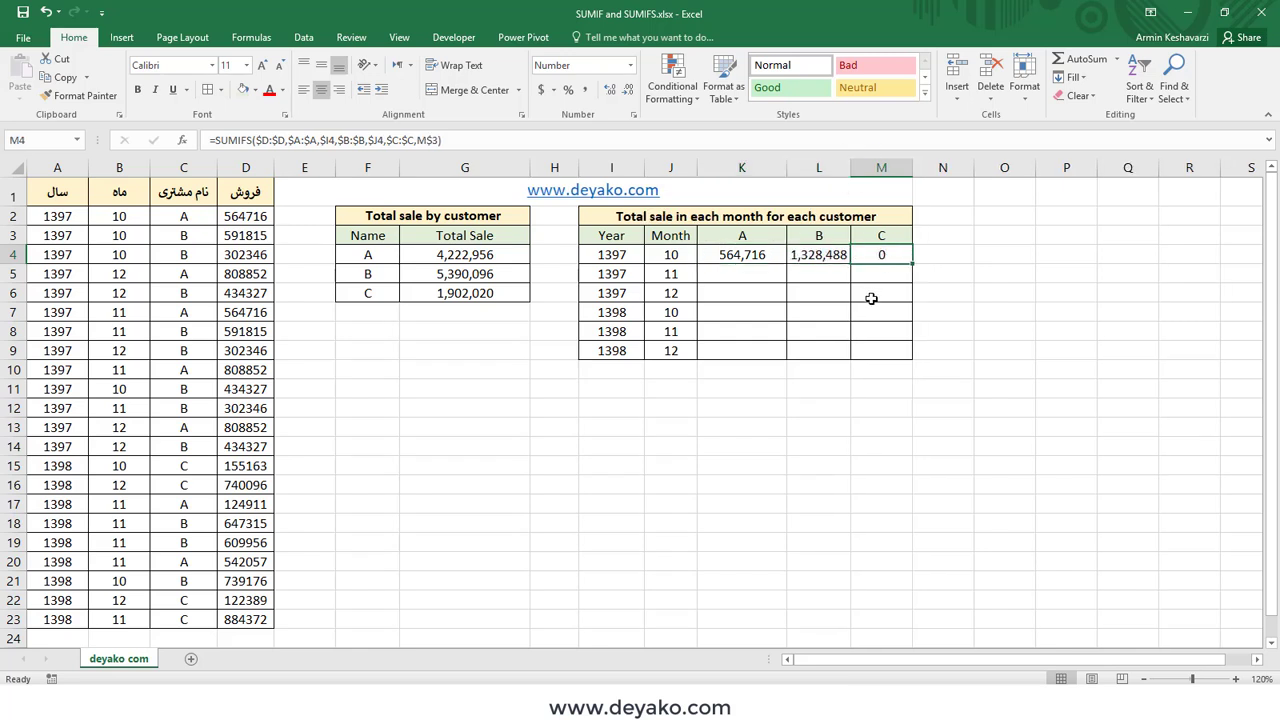
{"action": "left_click", "coordinate": [667, 254]}
{"action": "left_click", "coordinate": [620, 258]}
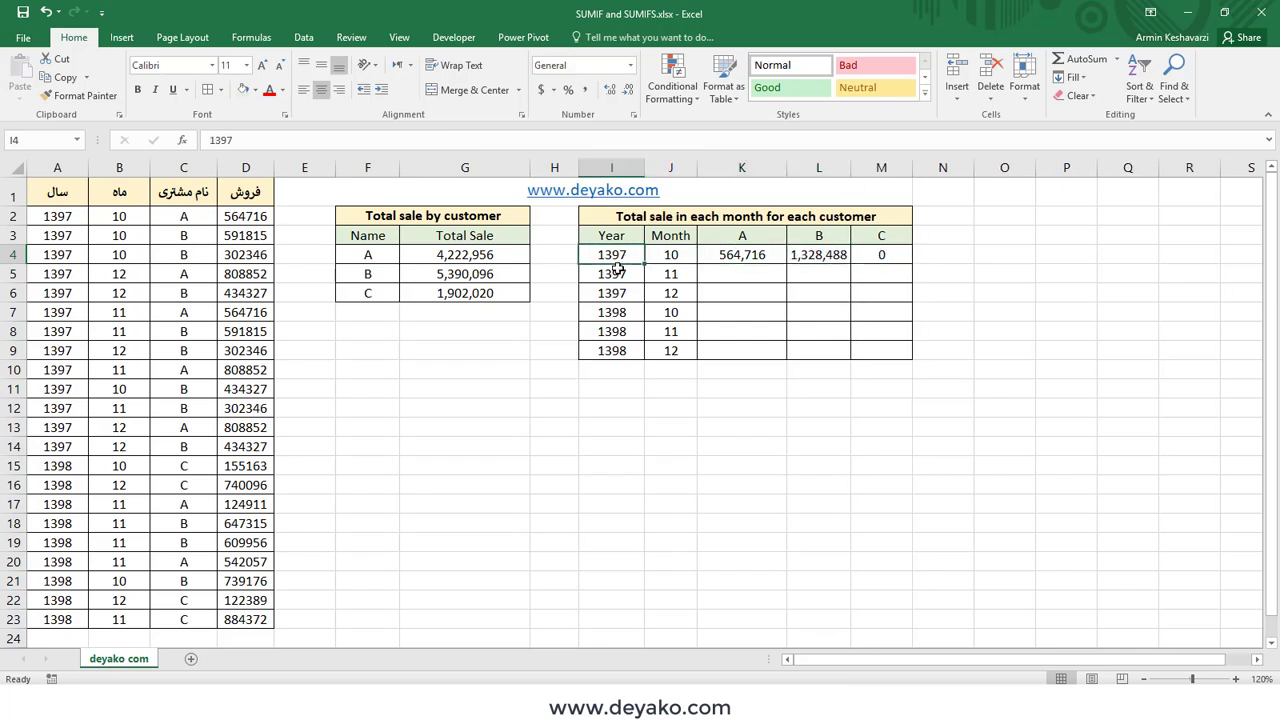
{"action": "left_click_drag", "start_coordinate": [82, 215], "coordinate": [259, 255]}
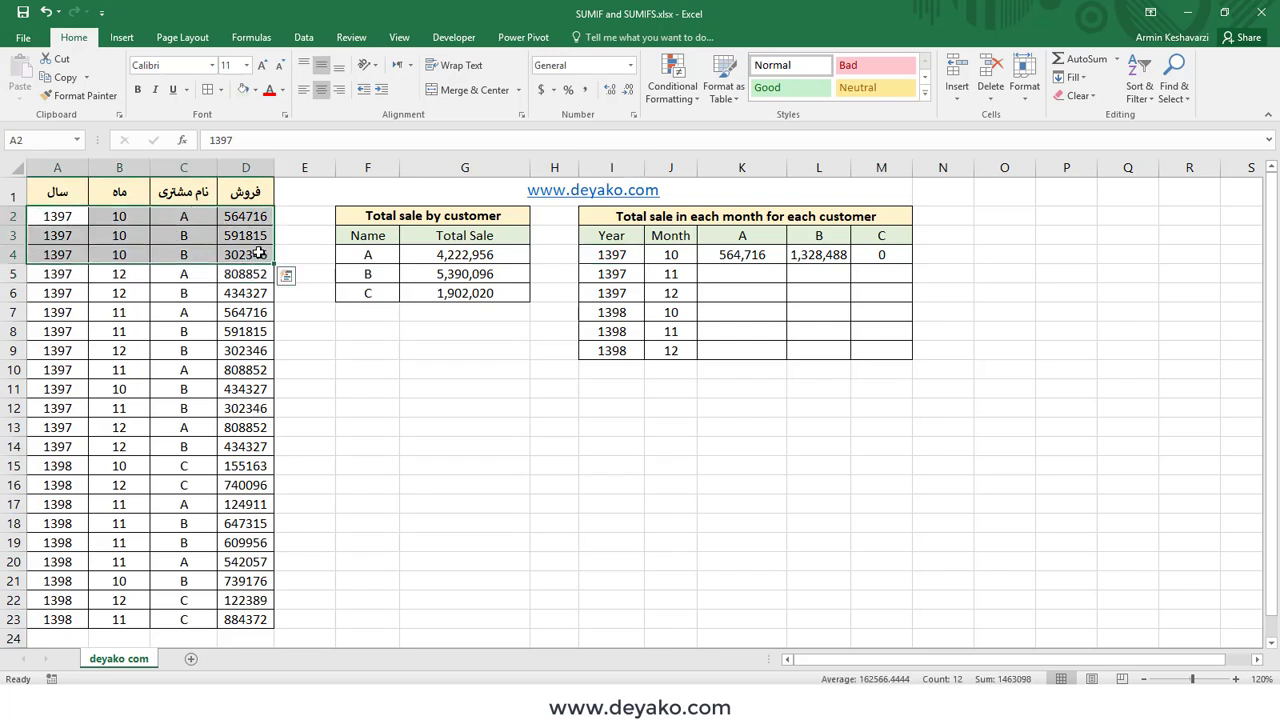
{"action": "left_click_drag", "start_coordinate": [68, 463], "coordinate": [245, 465]}
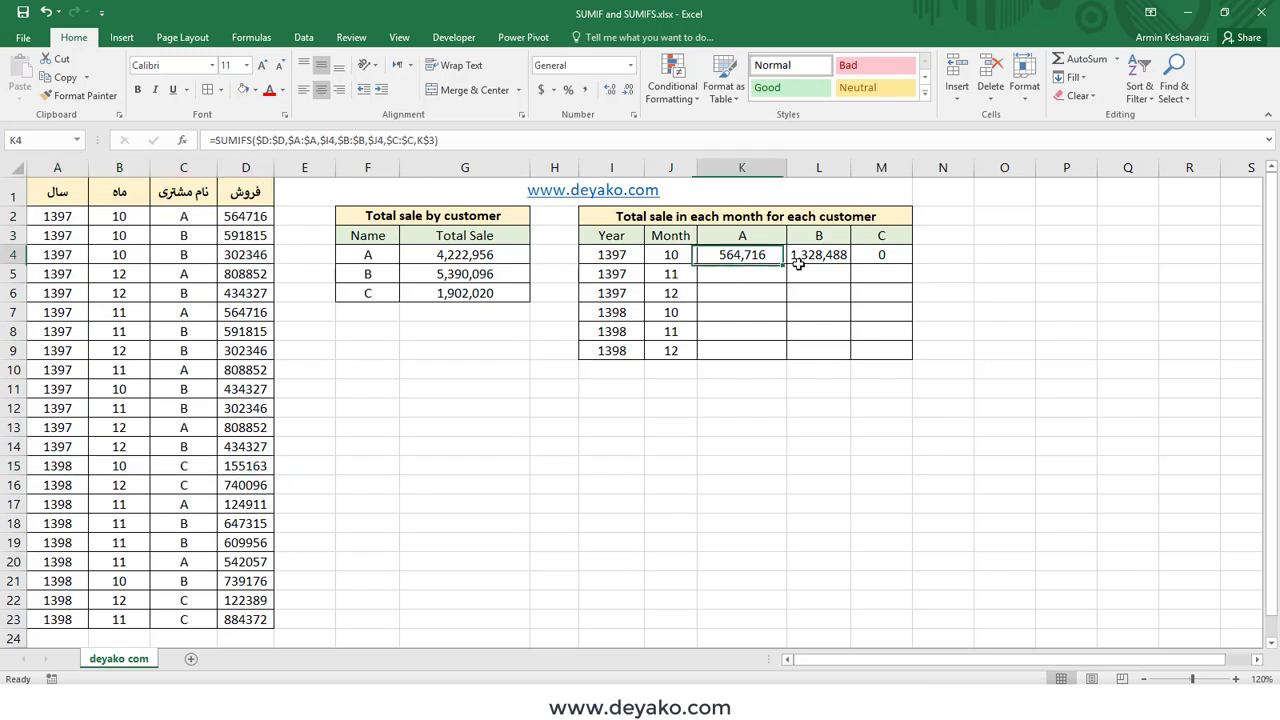
Fill K4:M4 down through the 1398/12 row and widen column M to fit.
{"action": "left_click_drag", "start_coordinate": [728, 262], "coordinate": [882, 256]}
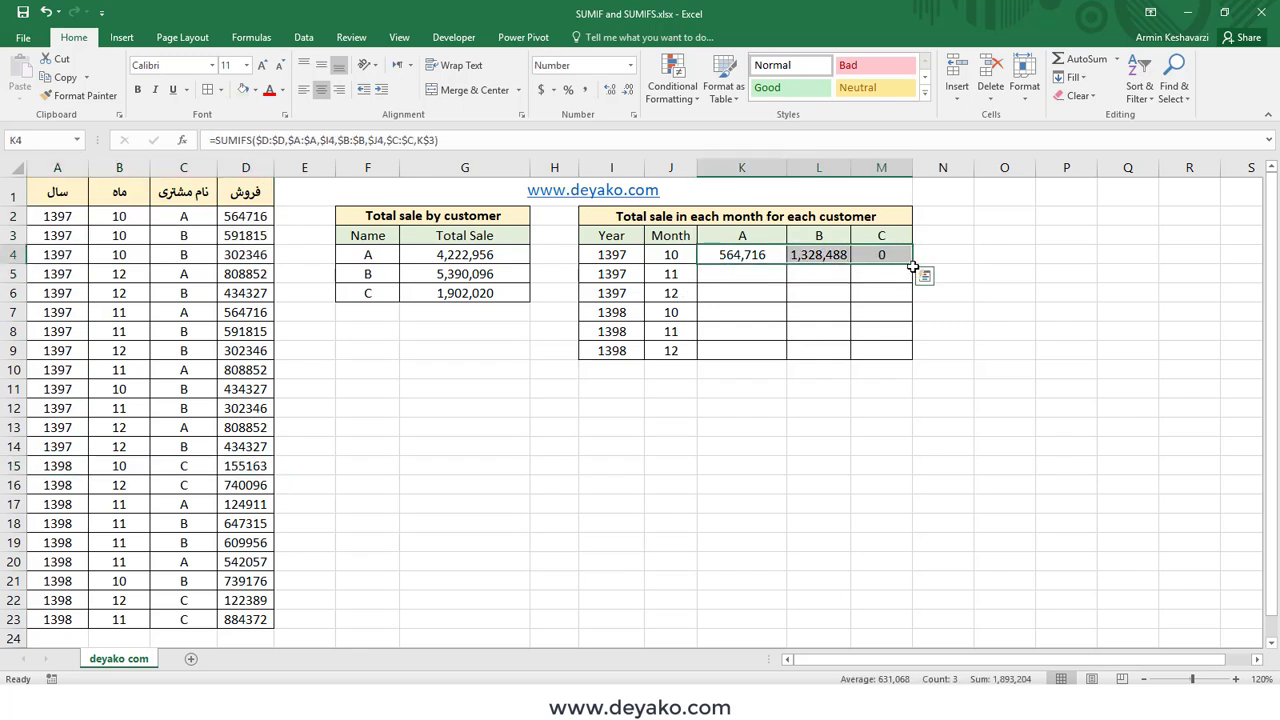
{"action": "left_click_drag", "start_coordinate": [914, 265], "coordinate": [900, 352]}
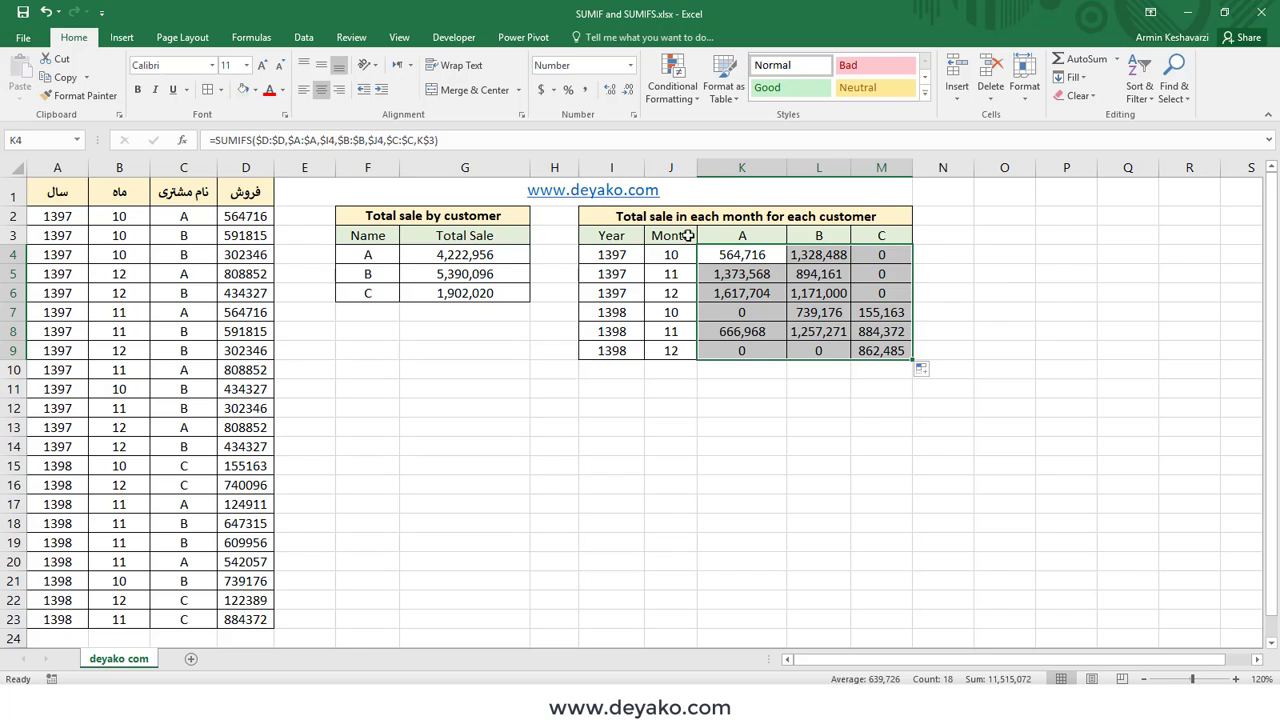
{"action": "left_click", "coordinate": [859, 167]}
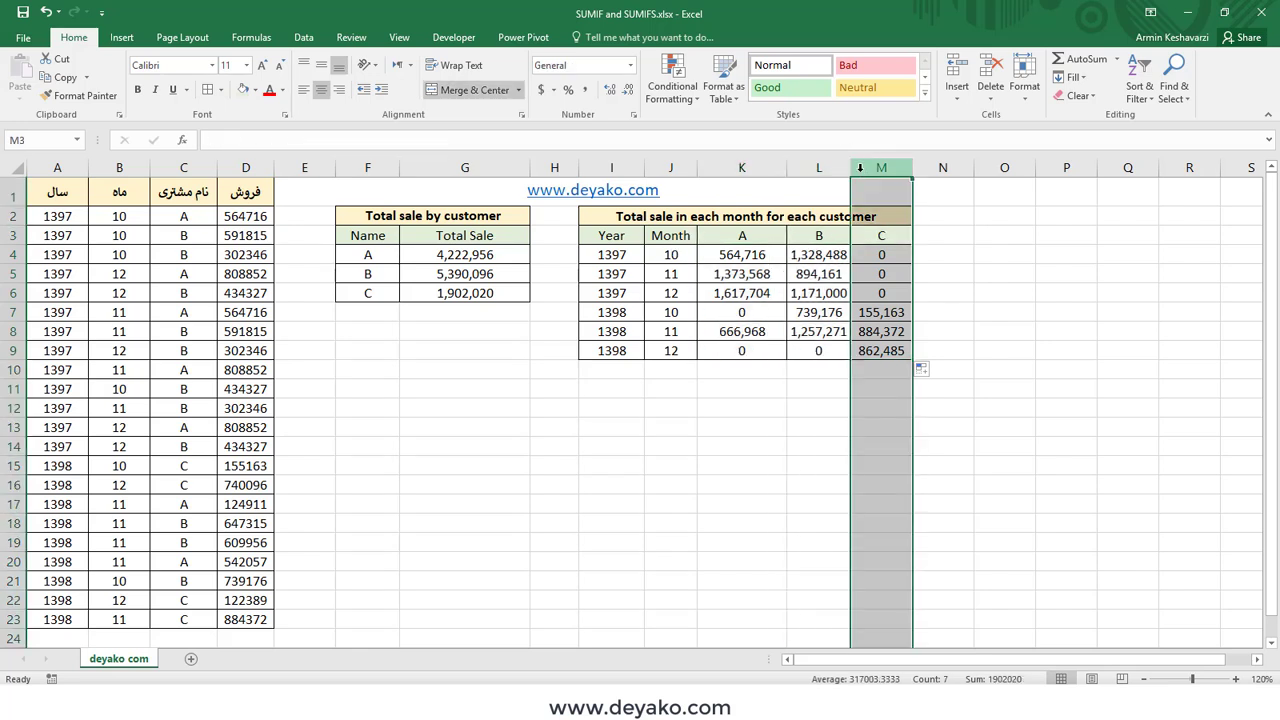
{"action": "double_click", "coordinate": [913, 165]}
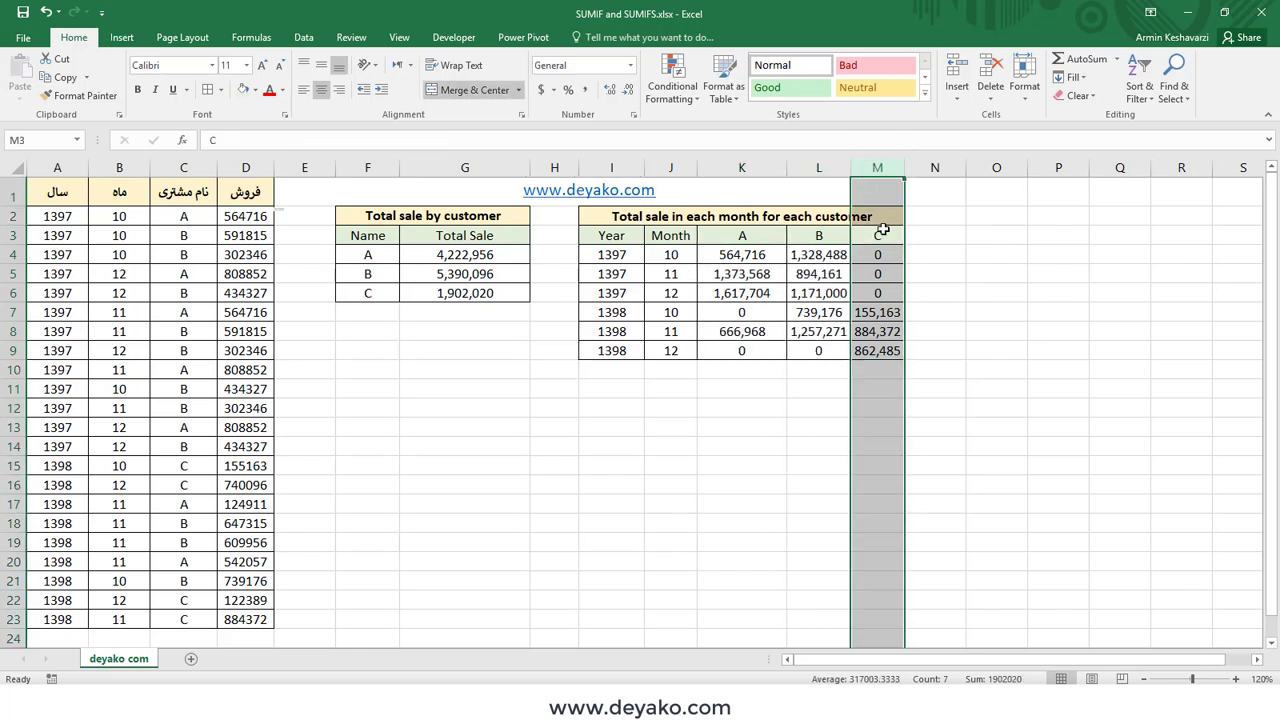
{"action": "left_click_drag", "start_coordinate": [904, 167], "coordinate": [924, 167]}
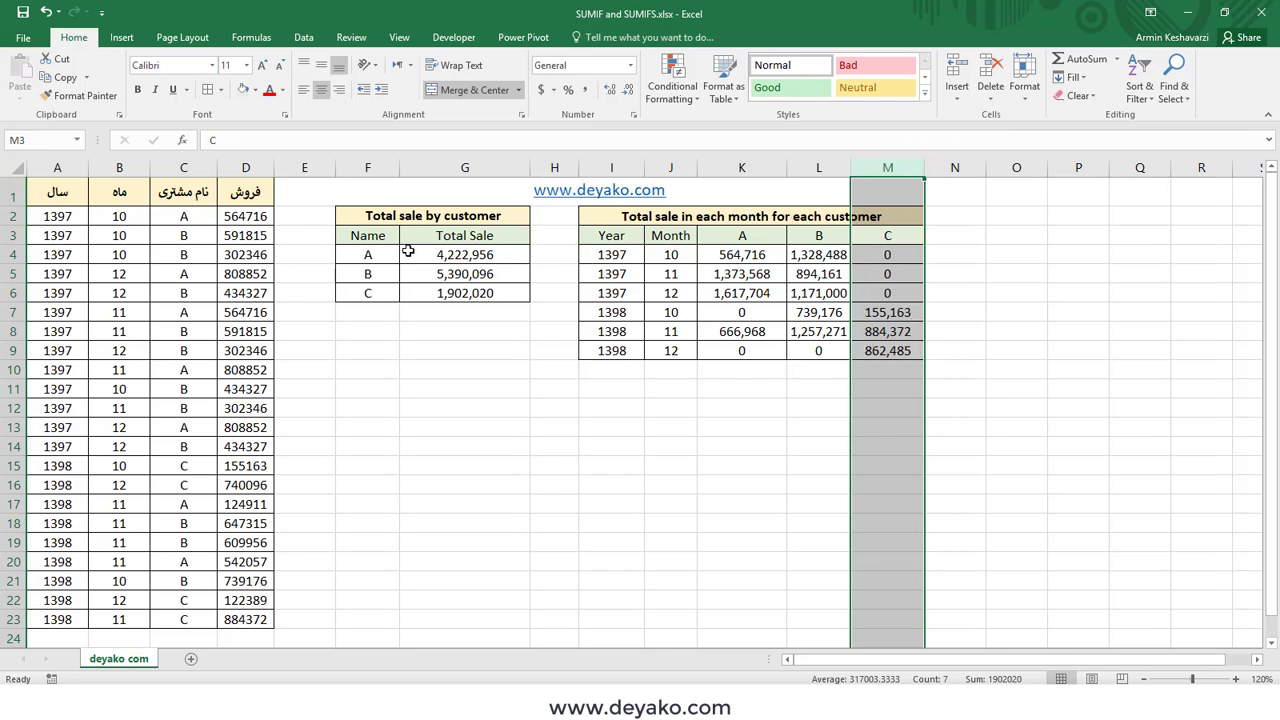
{"action": "left_click", "coordinate": [726, 255]}
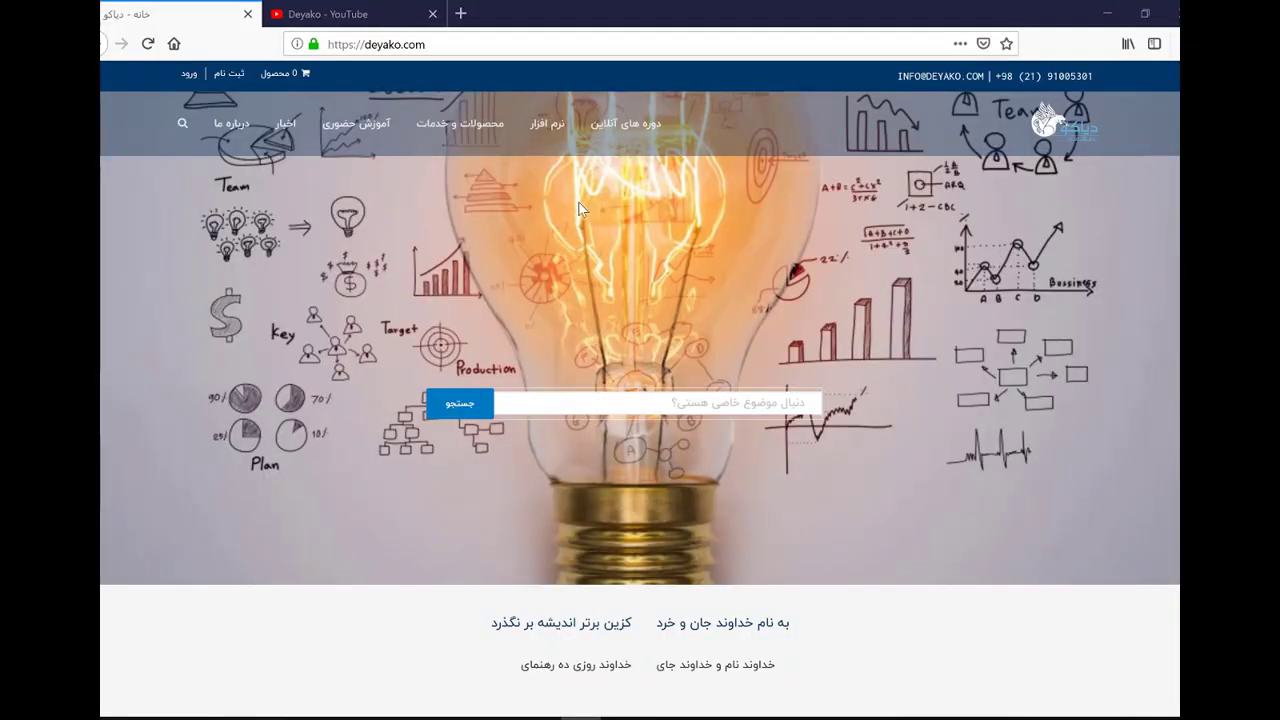
Switch Firefox to the 'Deyako - YouTube' tab showing the Deyako channel page.
{"action": "left_click", "coordinate": [360, 15]}
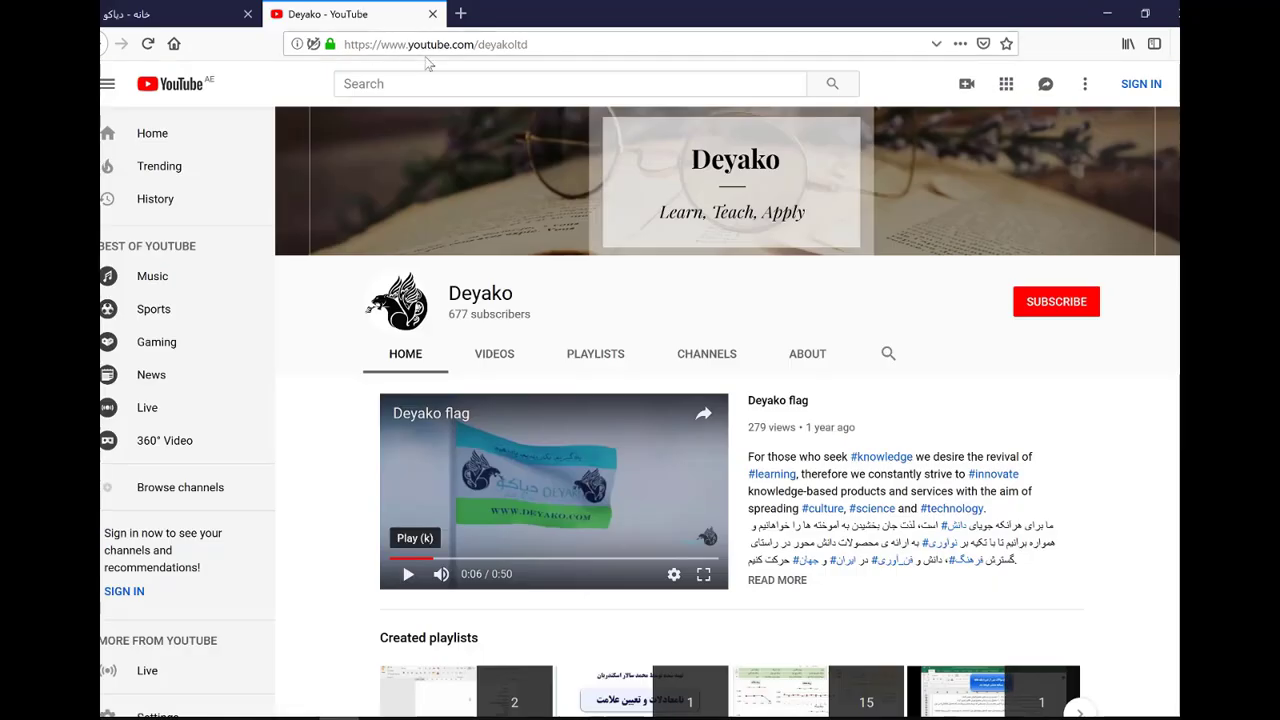